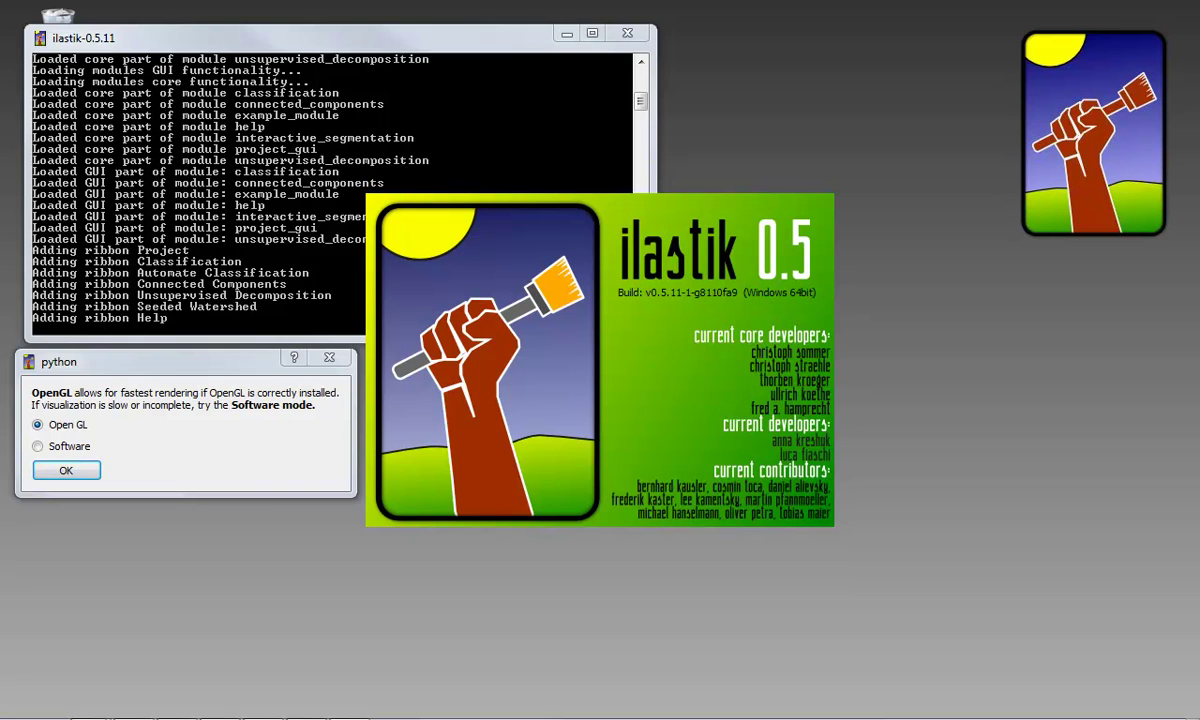
Launch ilastik 0.5 with OpenGL rendering and start a new project
{"action": "left_click", "coordinate": [68, 472]}
{"action": "left_click", "coordinate": [29, 63]}
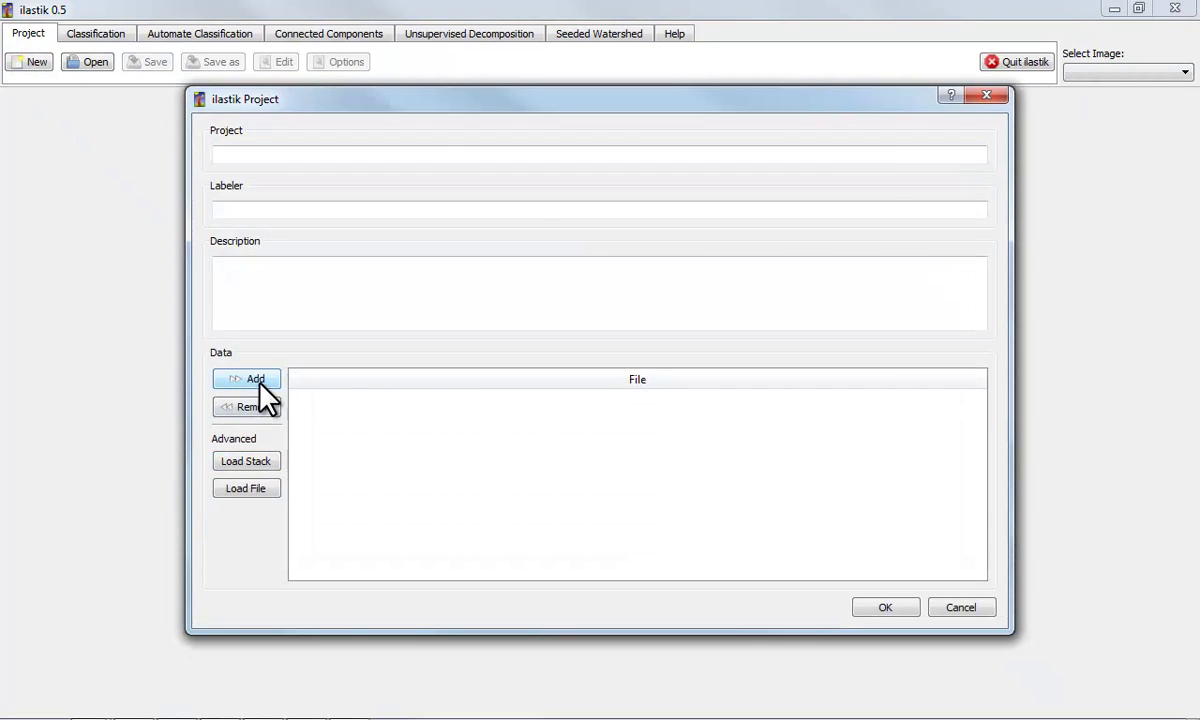
Add neuro-knott-large.h5 from Desktop > pictures > neuro-3d as the project's data
{"action": "left_click", "coordinate": [252, 381]}
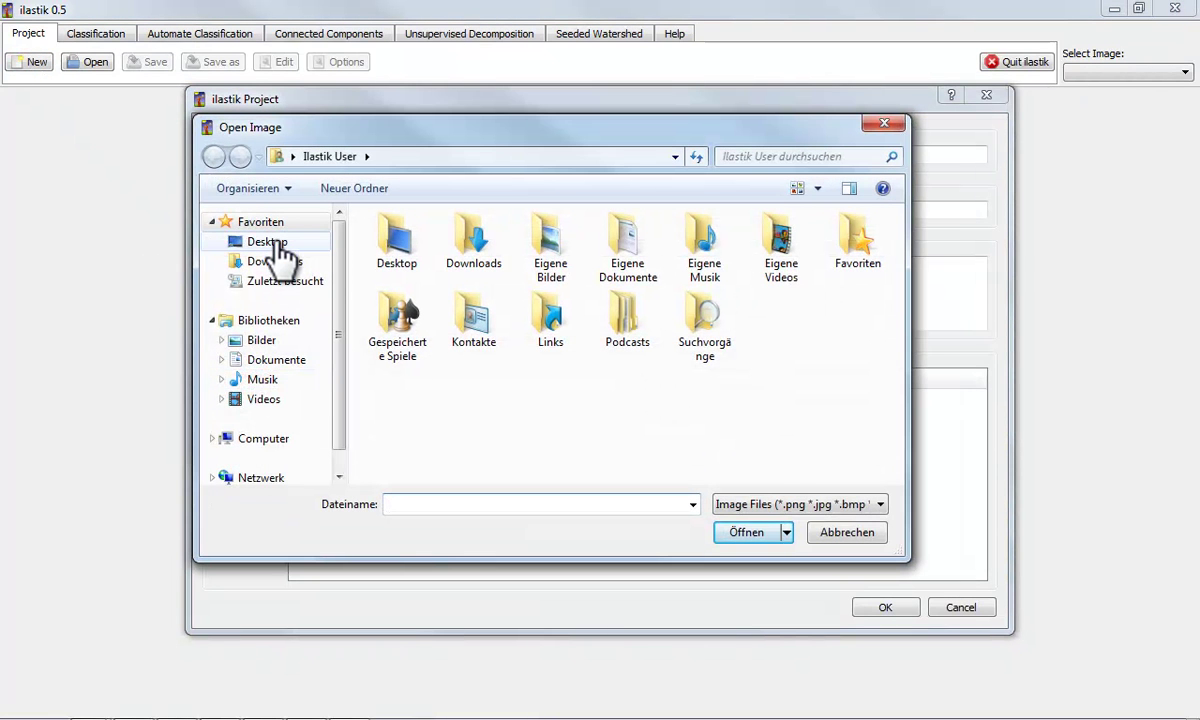
{"action": "left_click", "coordinate": [270, 242]}
{"action": "double_click", "coordinate": [410, 336]}
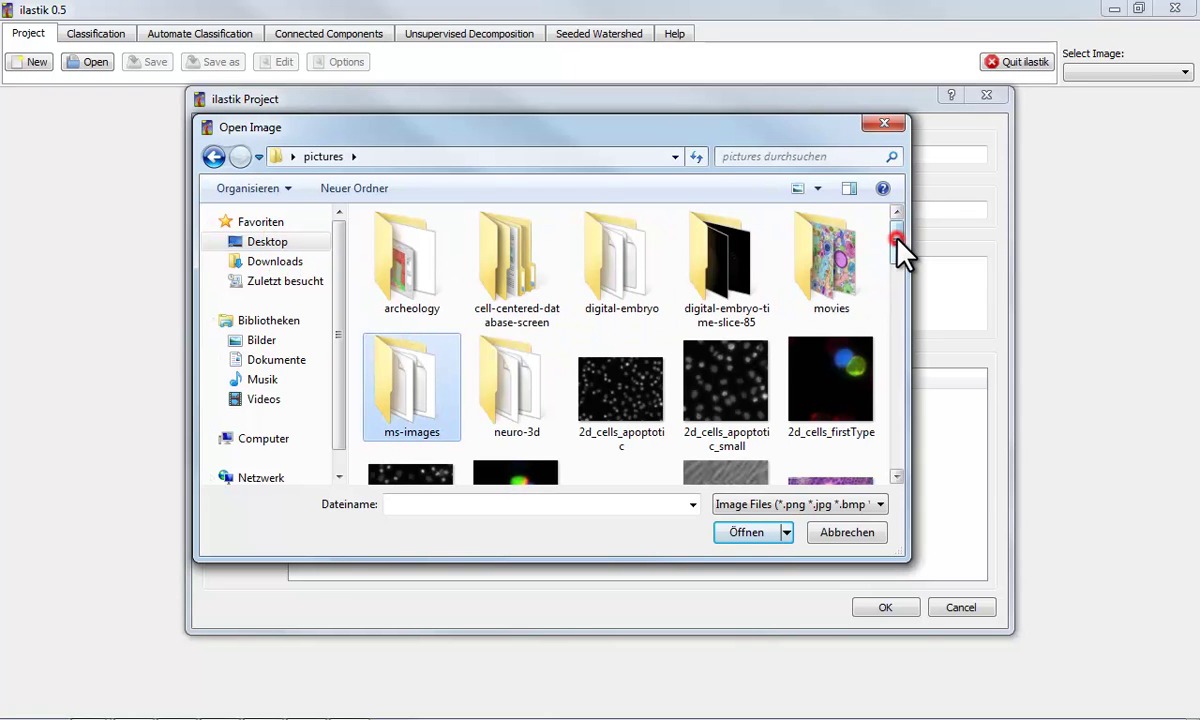
{"action": "double_click", "coordinate": [536, 393]}
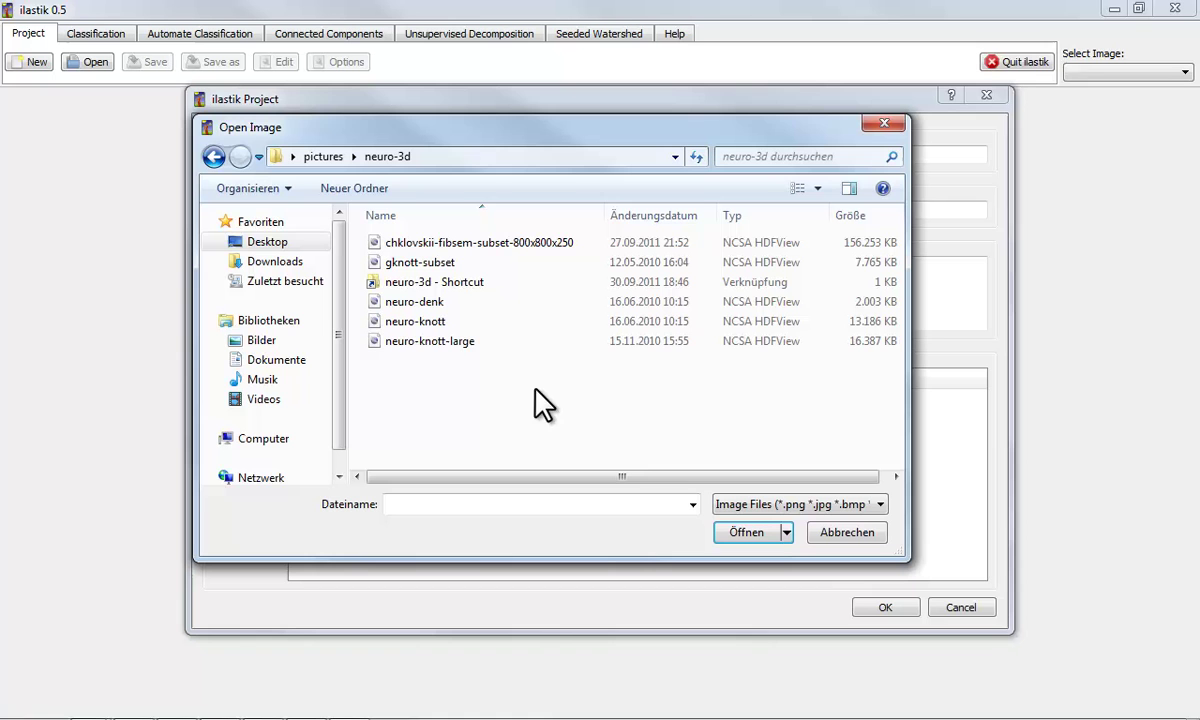
{"action": "left_click", "coordinate": [437, 342]}
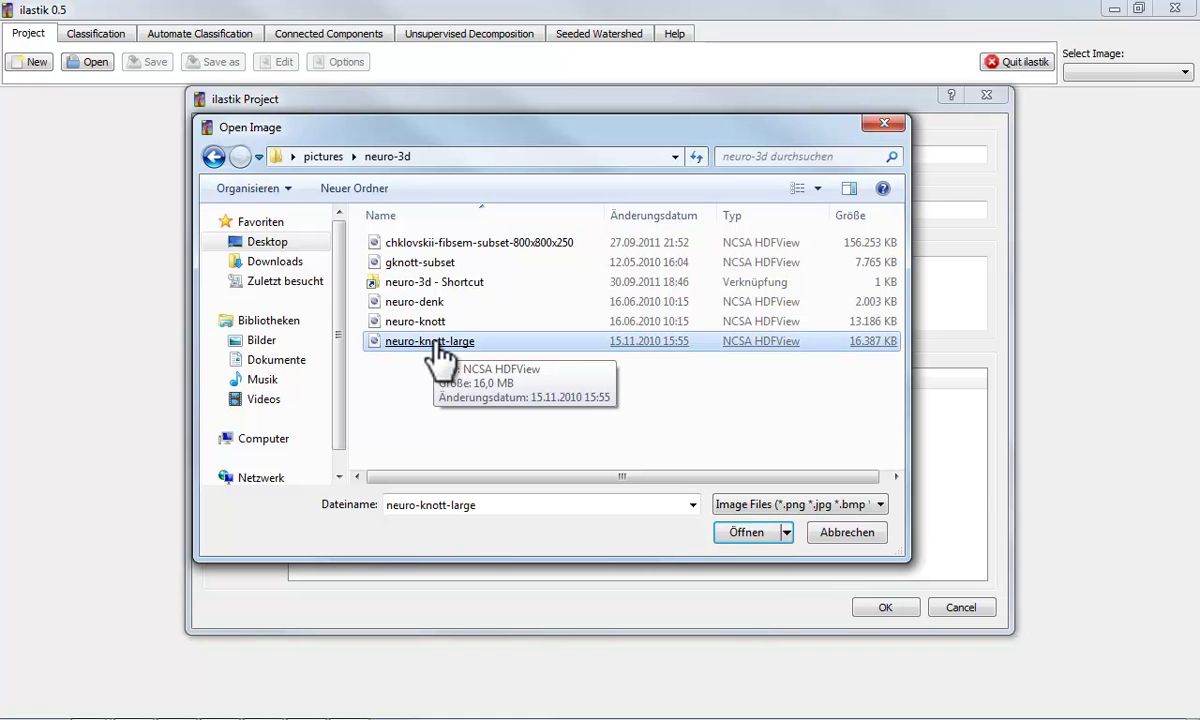
{"action": "double_click", "coordinate": [437, 342]}
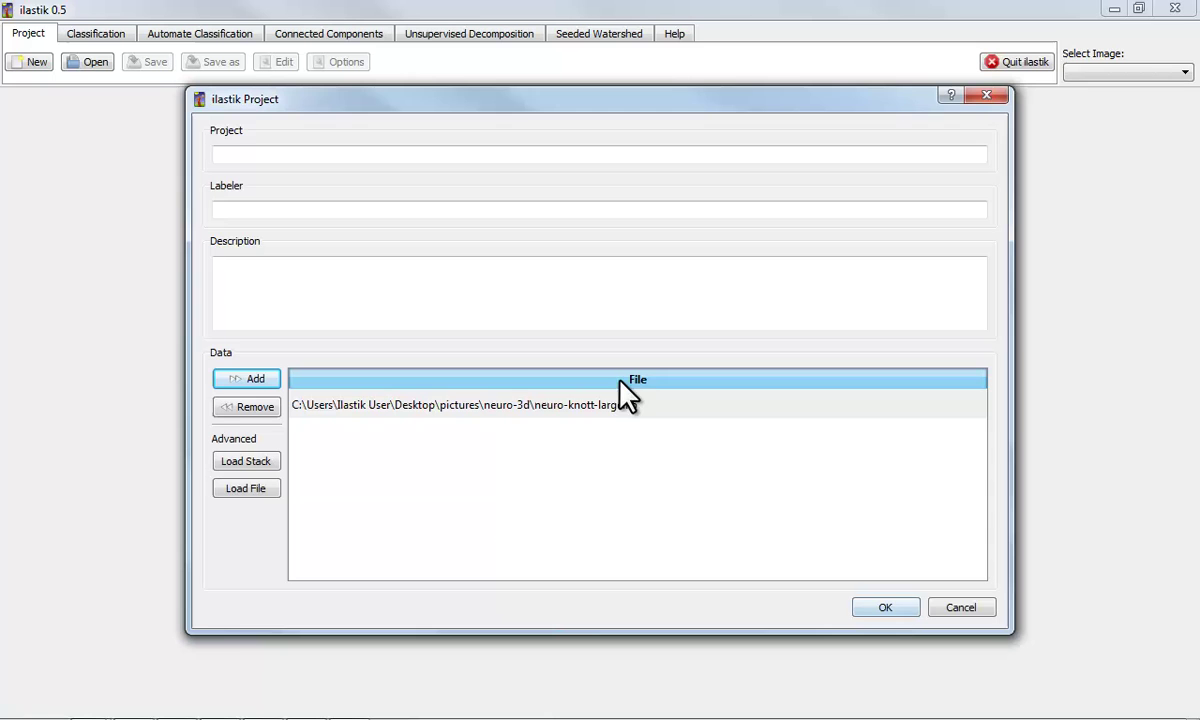
Load the volume and browse its slices, ending at X 124, Y 128, Z 128
{"action": "left_click", "coordinate": [885, 608]}
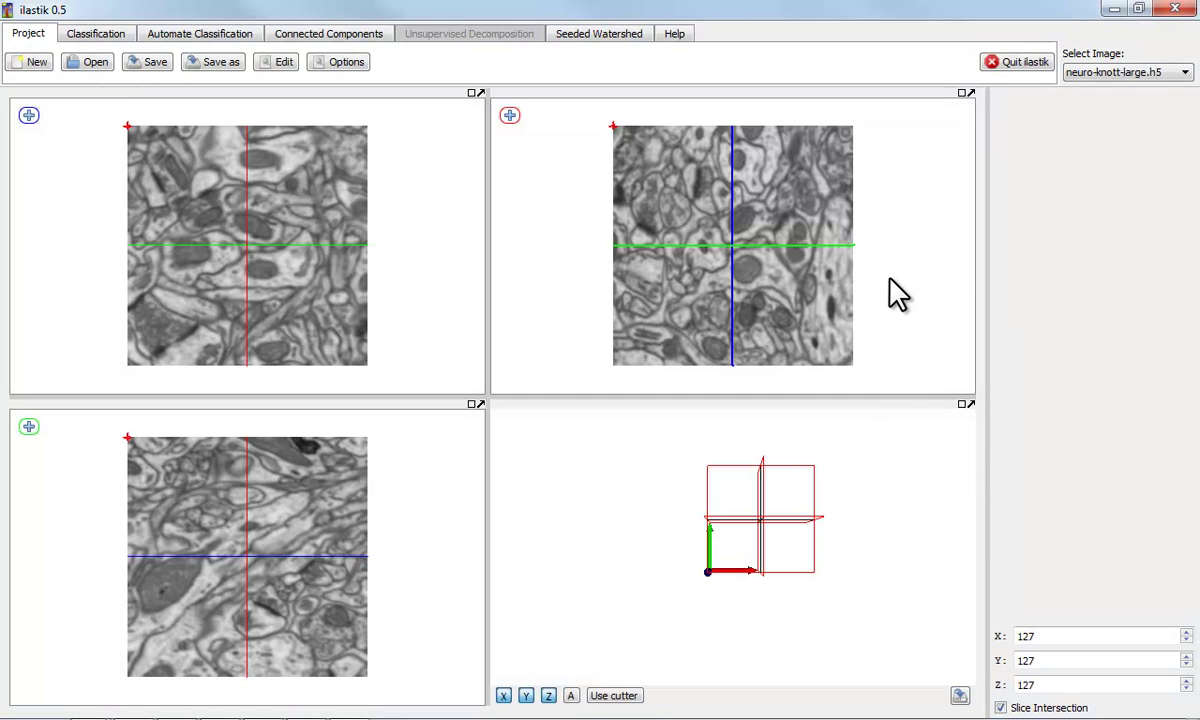
{"action": "left_click", "coordinate": [888, 280]}
{"action": "scroll", "coordinate": [889, 280], "scroll_direction": "up", "scroll_amount": 3}
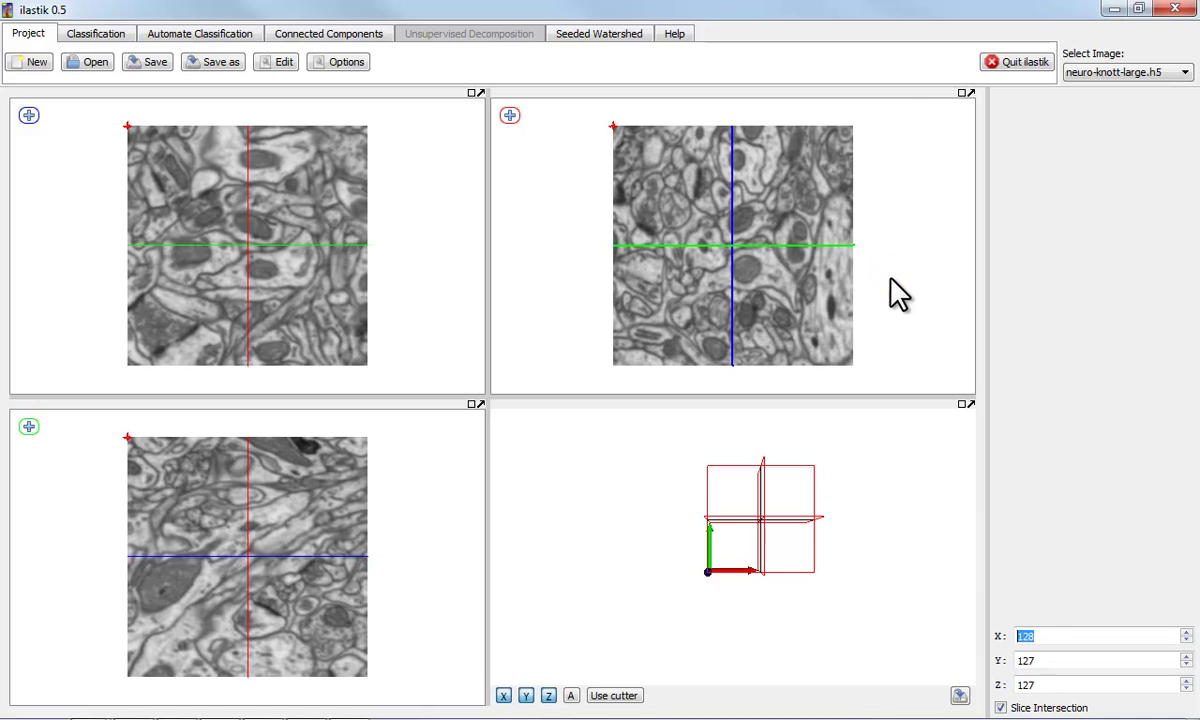
{"action": "scroll", "coordinate": [889, 281], "scroll_direction": "down", "scroll_amount": 6}
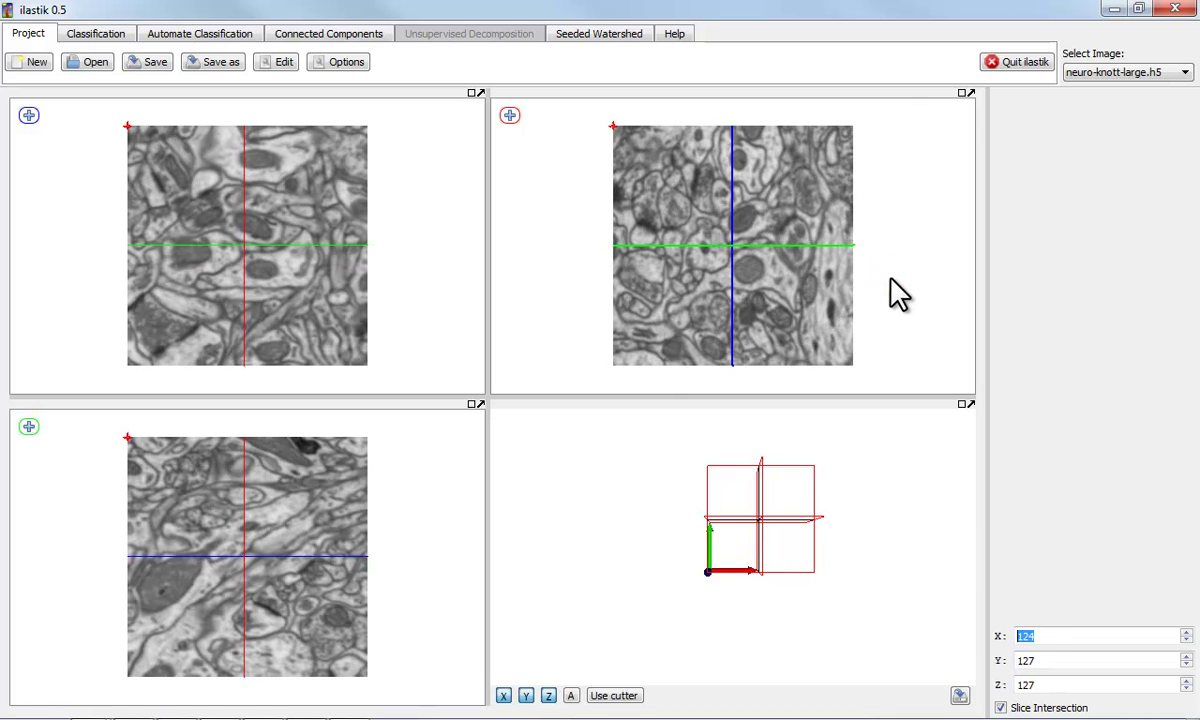
{"action": "scroll", "coordinate": [437, 290], "scroll_direction": "up", "scroll_amount": 1}
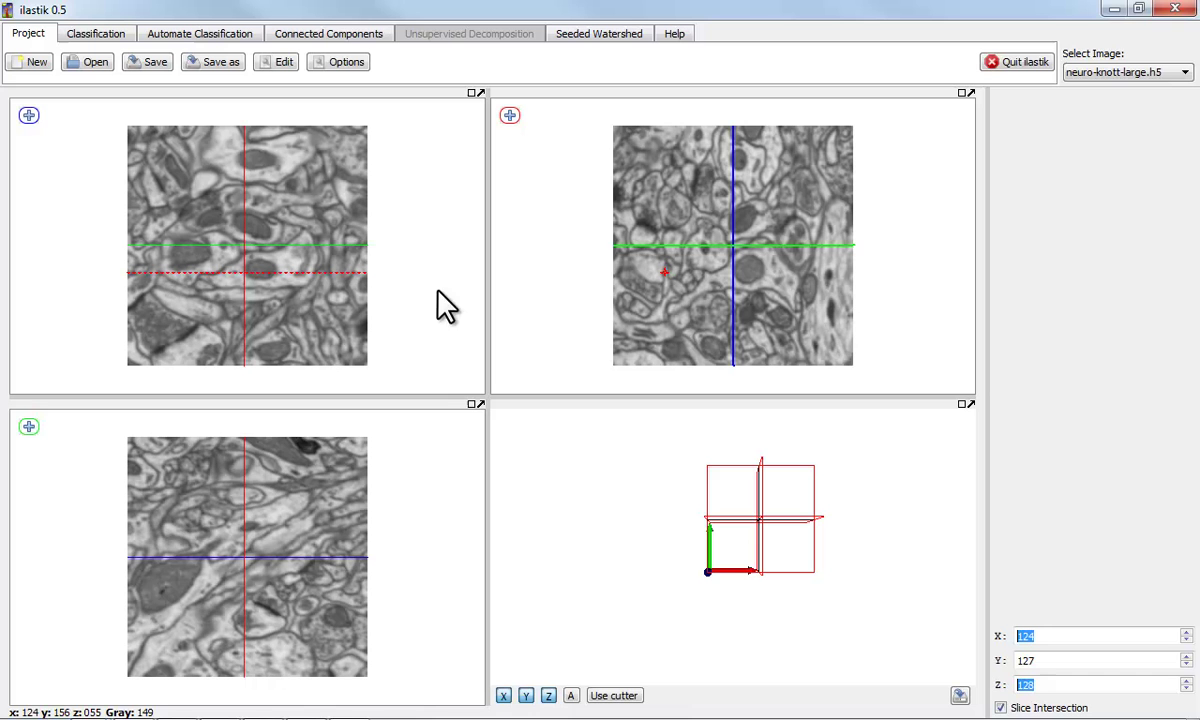
{"action": "scroll", "coordinate": [432, 513], "scroll_direction": "down", "scroll_amount": 3}
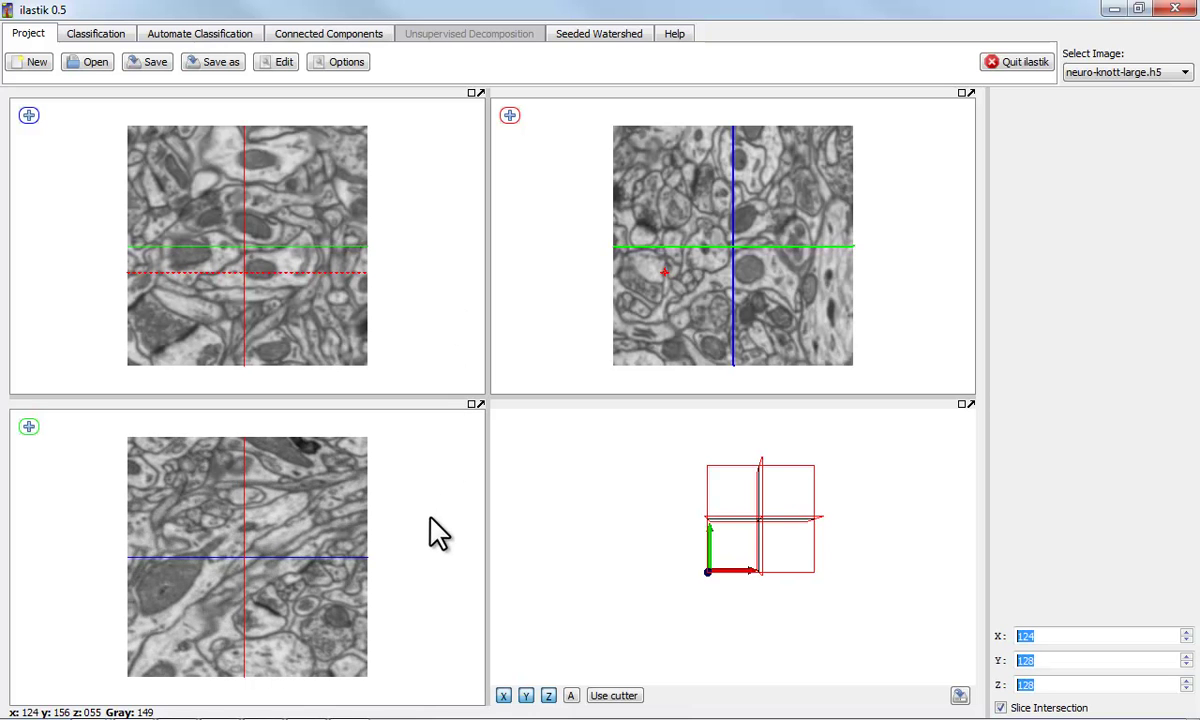
{"action": "scroll", "coordinate": [437, 533], "scroll_direction": "up", "scroll_amount": 5}
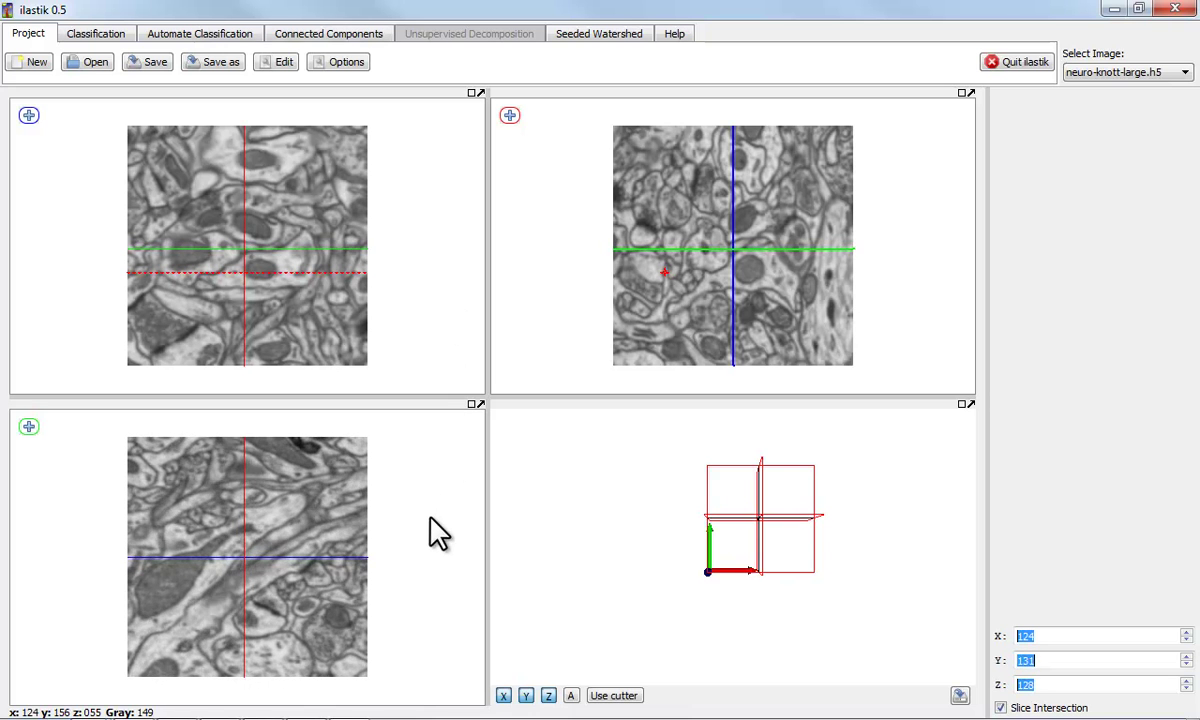
{"action": "scroll", "coordinate": [437, 533], "scroll_direction": "down", "scroll_amount": 1}
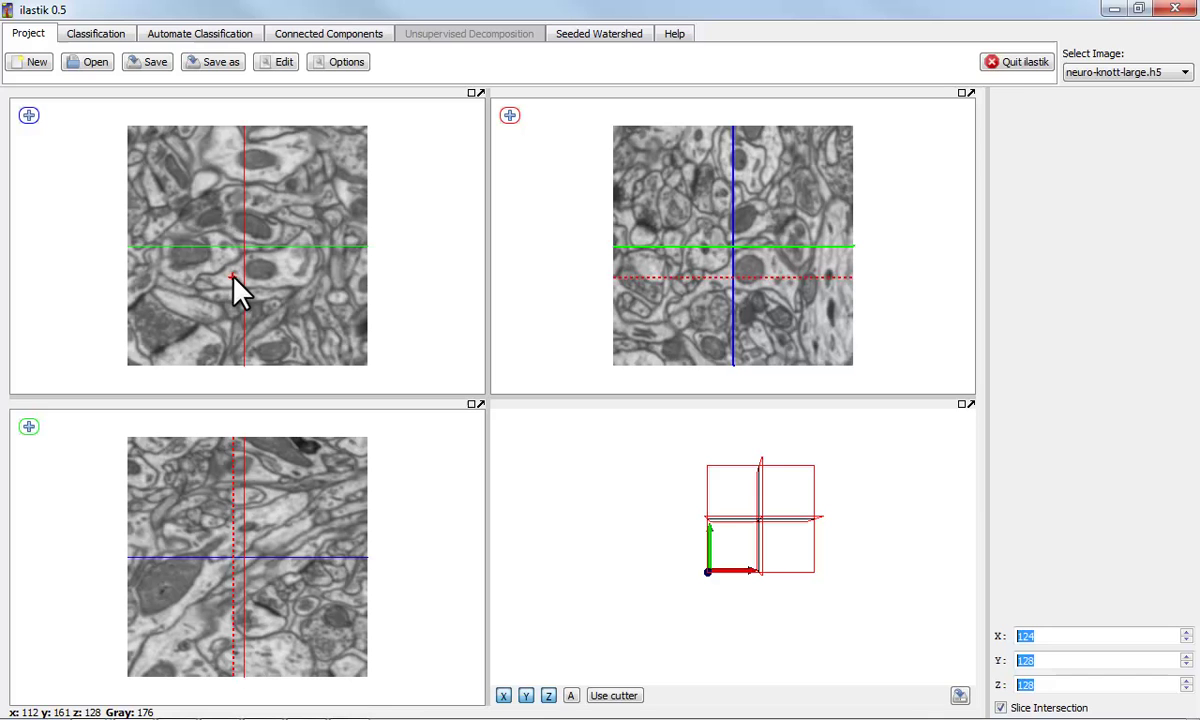
Compute Color features at Medium, Large, Huge and Texture features at Medium, Large scales
{"action": "left_click", "coordinate": [96, 33]}
{"action": "left_click", "coordinate": [62, 62]}
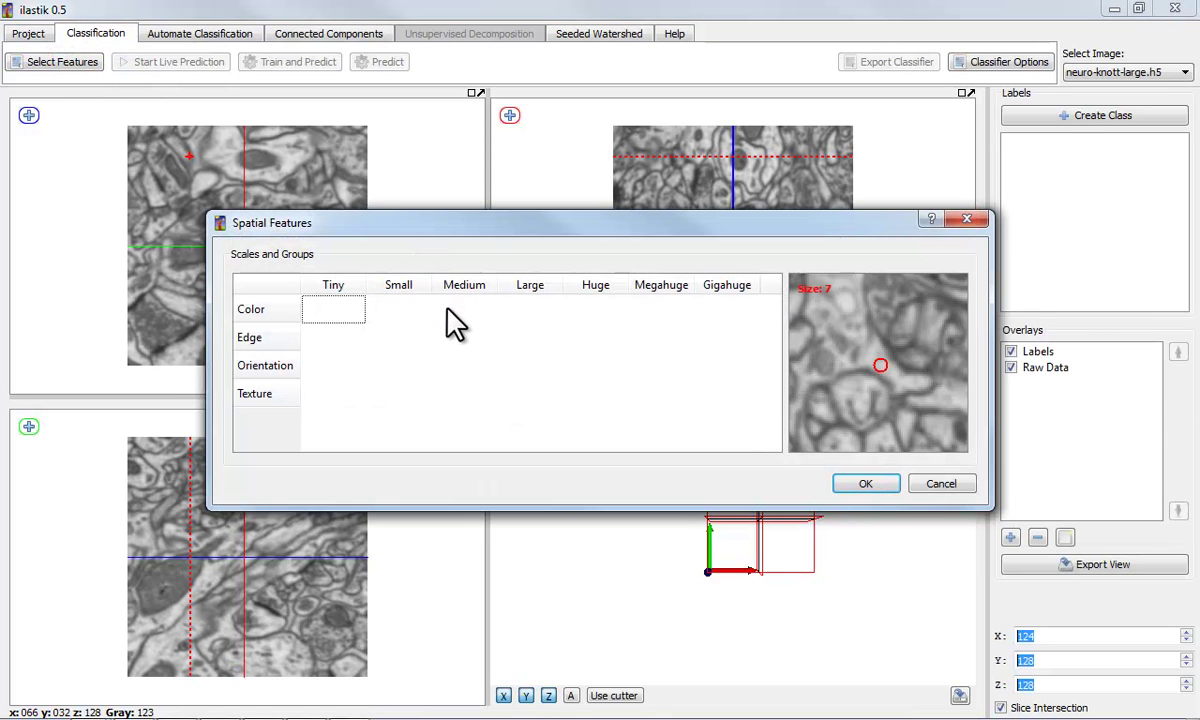
{"action": "left_click", "coordinate": [455, 311]}
{"action": "left_click", "coordinate": [528, 308]}
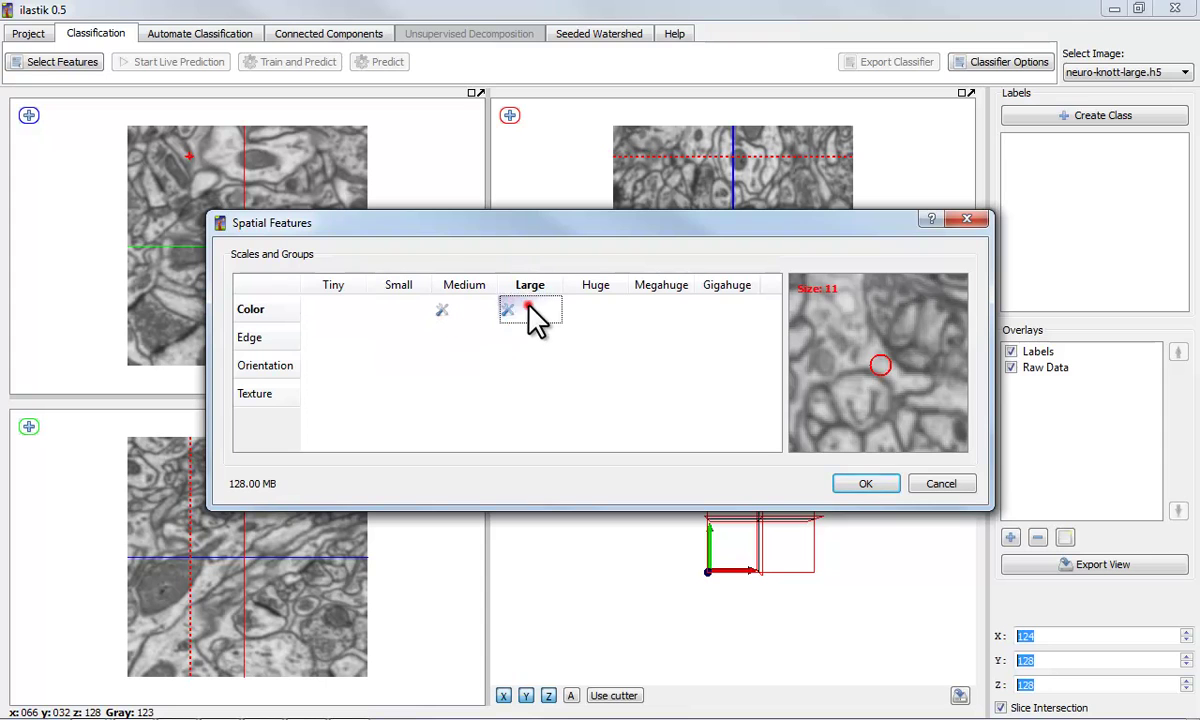
{"action": "left_click", "coordinate": [598, 308]}
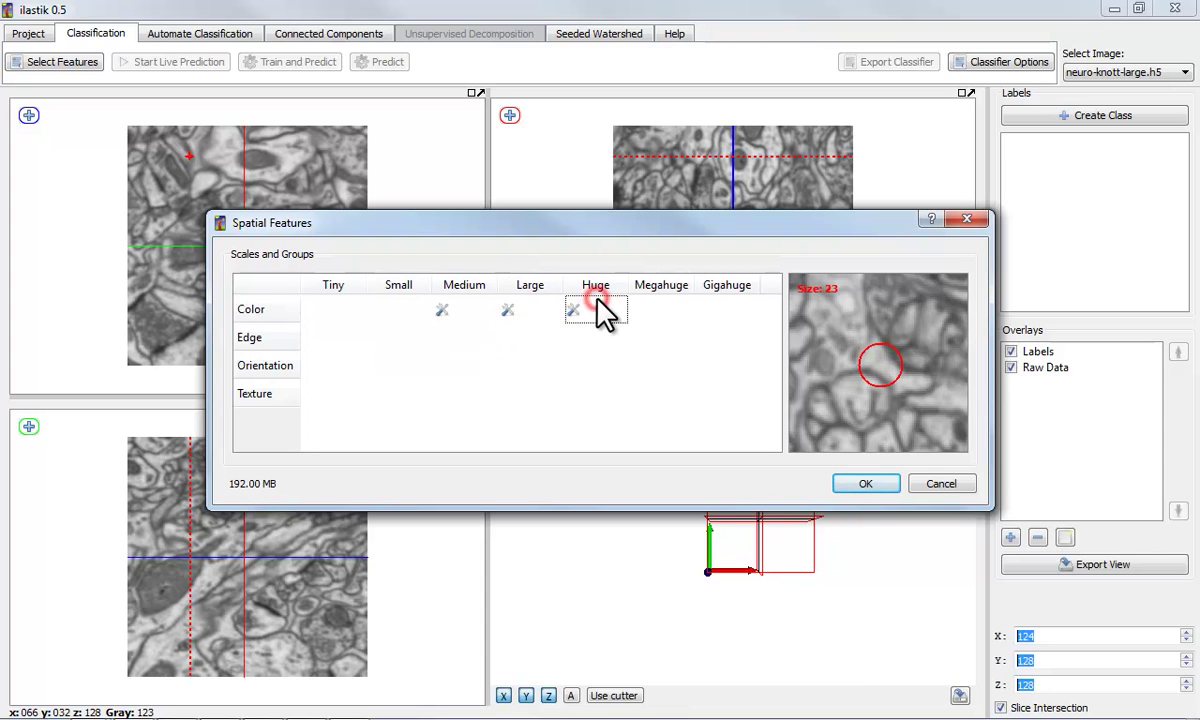
{"action": "left_click", "coordinate": [514, 393]}
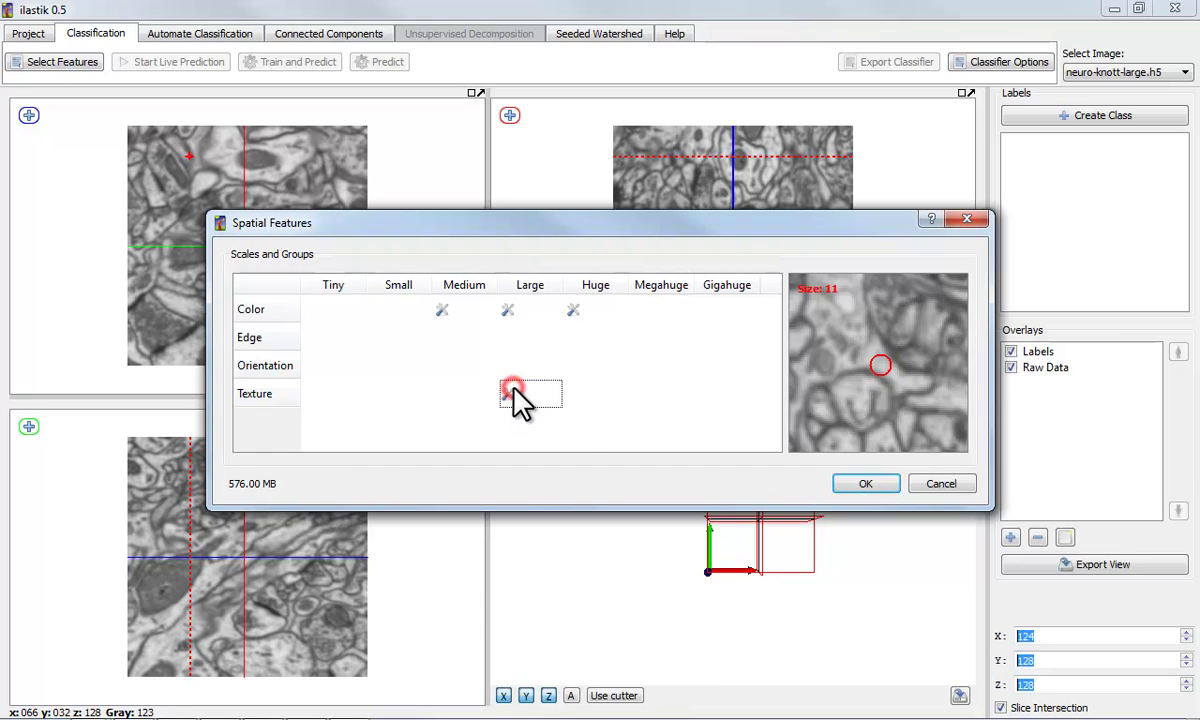
{"action": "left_click", "coordinate": [447, 392]}
{"action": "left_click", "coordinate": [866, 484]}
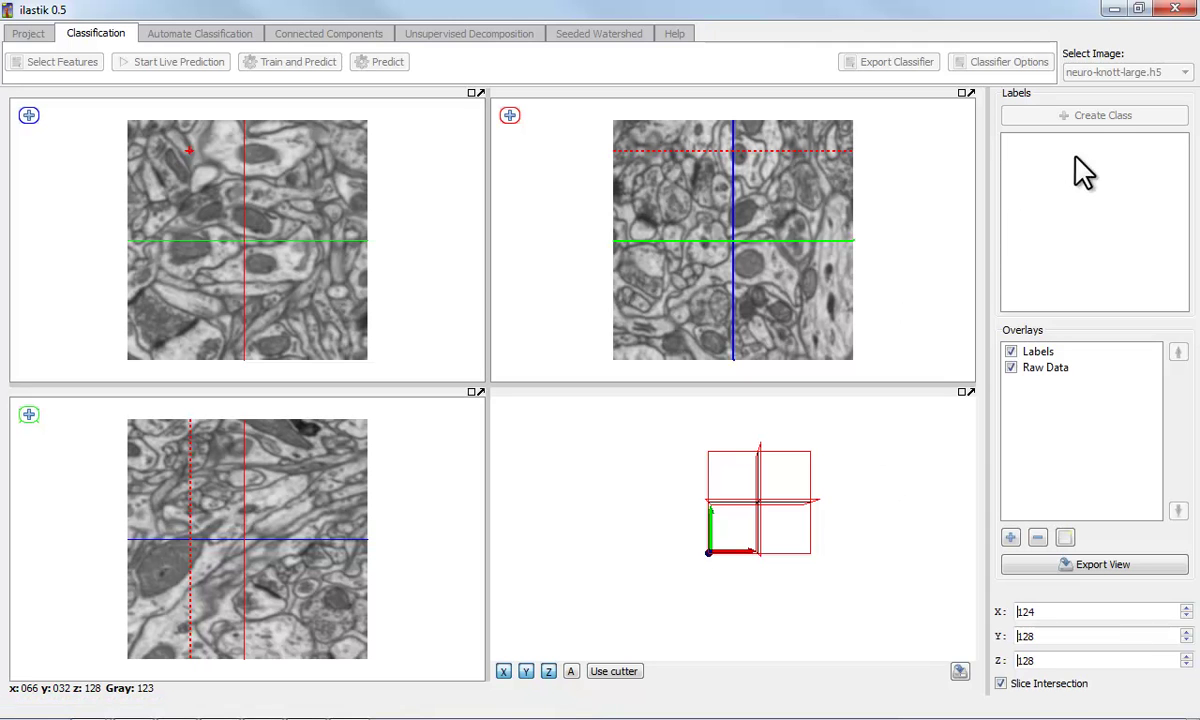
Create two label classes, red Label 0 and green Label 1
{"action": "left_click", "coordinate": [1090, 120]}
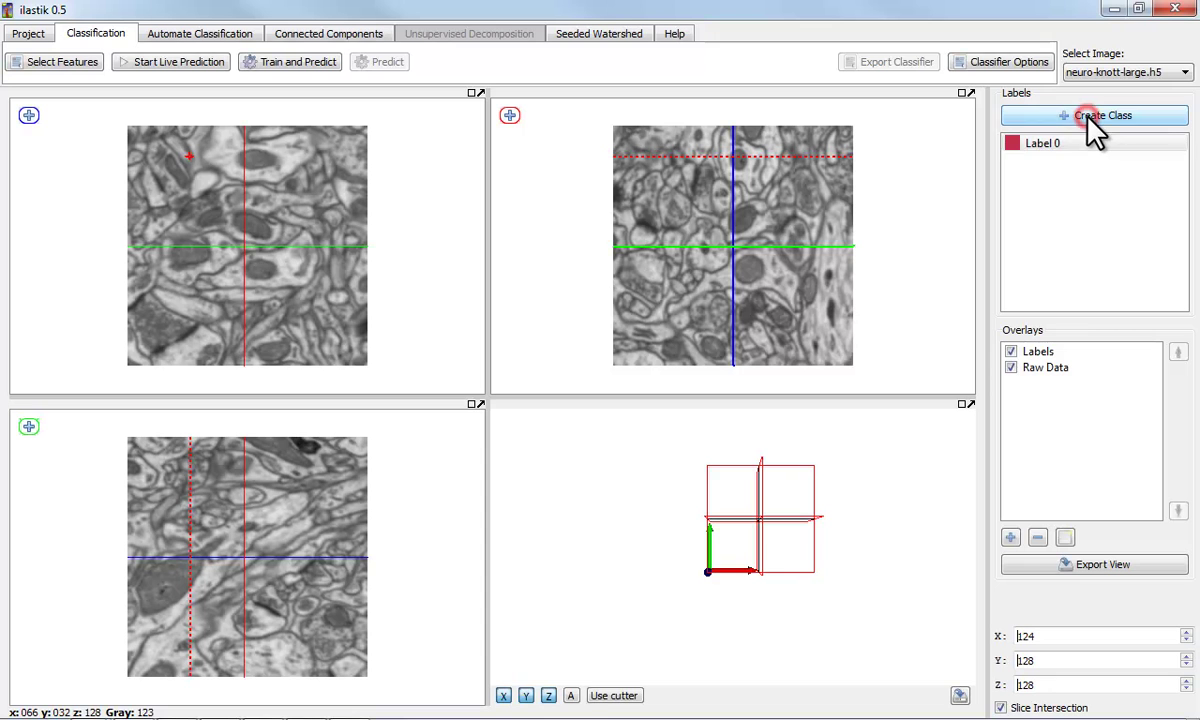
{"action": "left_click", "coordinate": [1090, 120]}
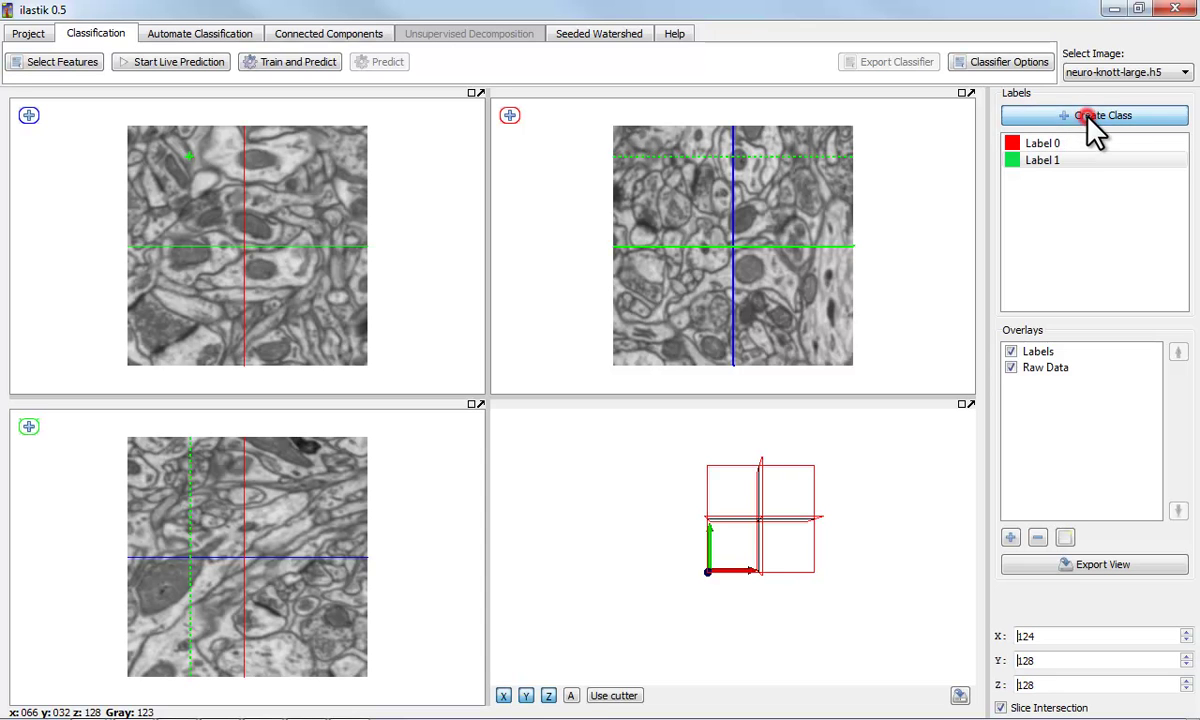
{"action": "left_click", "coordinate": [1012, 535]}
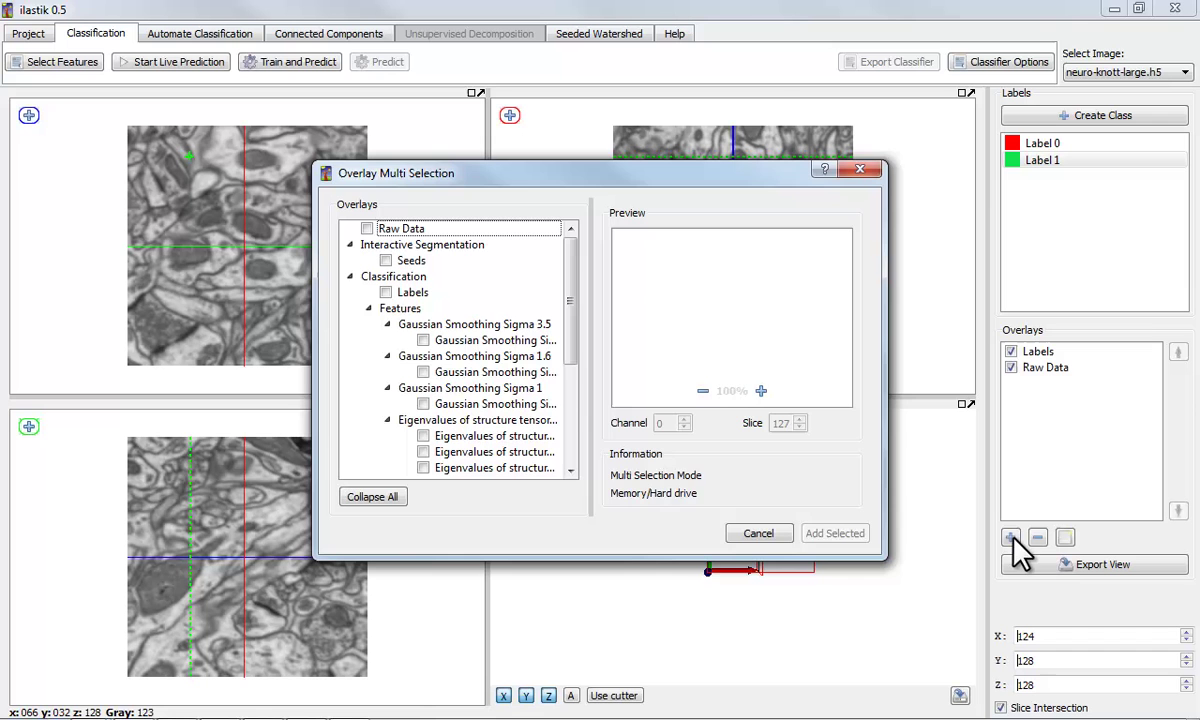
Preview structure tensor Sigma 1 and Hessian Sigma 1.6 and 1 channels without adding any overlay
{"action": "left_click_drag", "start_coordinate": [715, 176], "coordinate": [571, 104]}
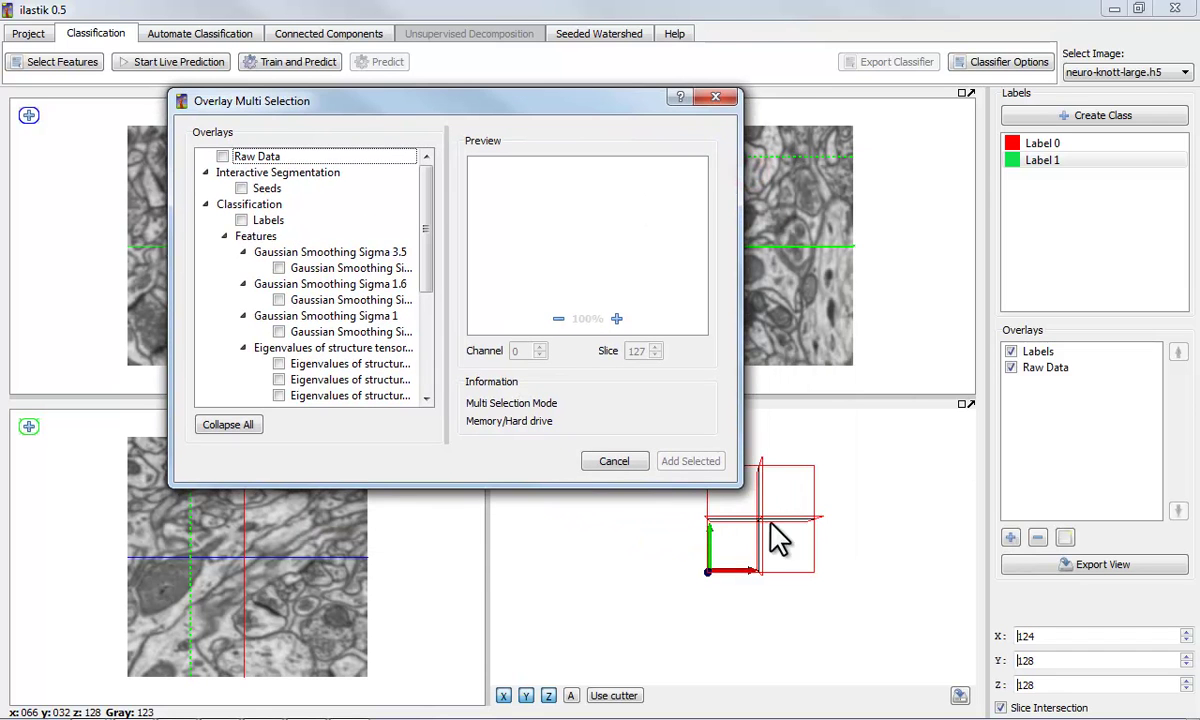
{"action": "left_click_drag", "start_coordinate": [740, 485], "coordinate": [1005, 680]}
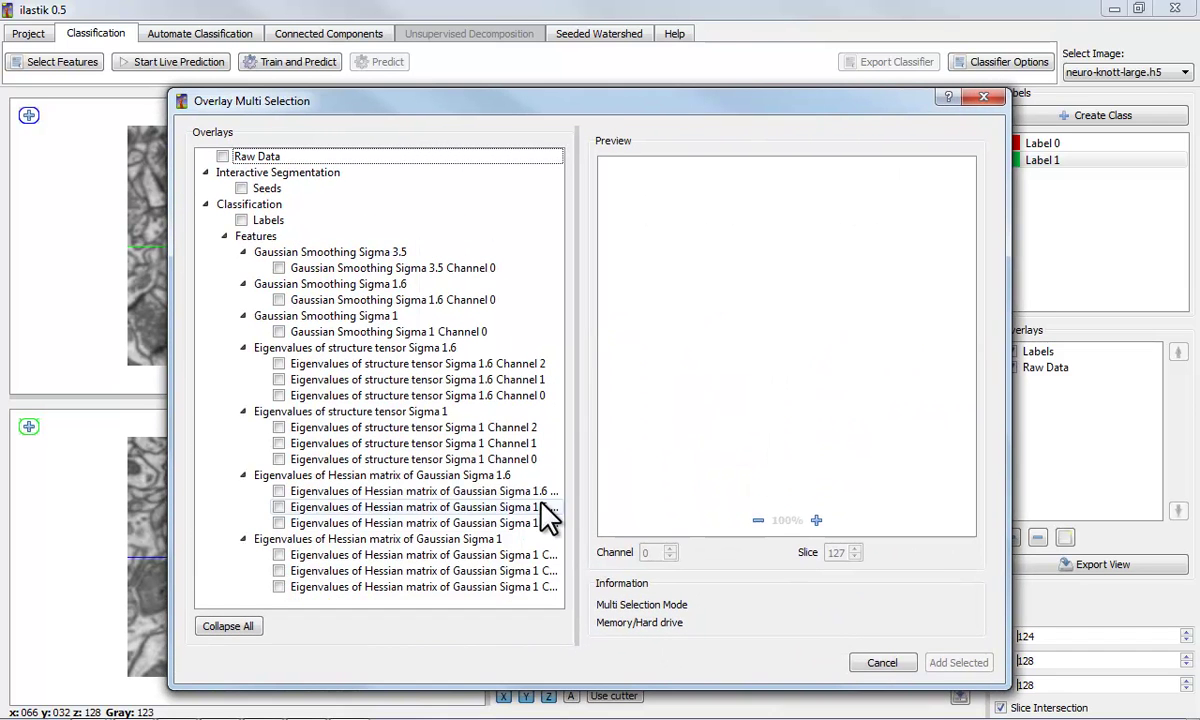
{"action": "left_click", "coordinate": [474, 428]}
{"action": "left_click", "coordinate": [475, 444]}
{"action": "left_click", "coordinate": [474, 459]}
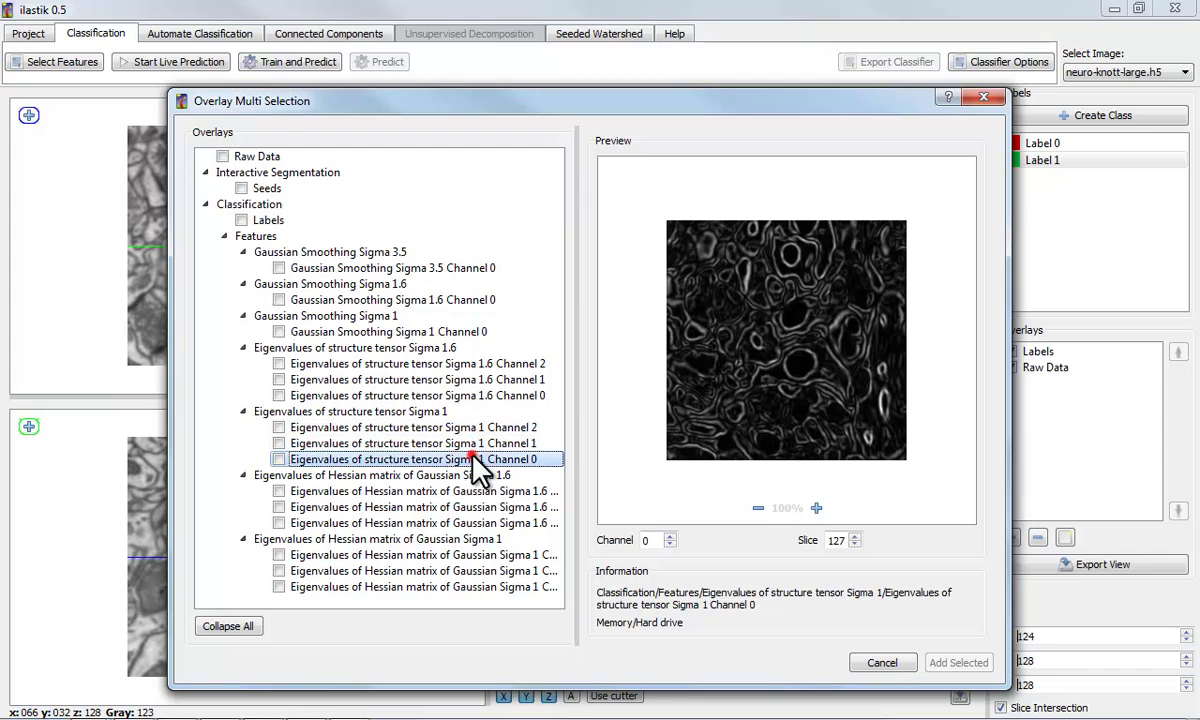
{"action": "left_click", "coordinate": [481, 492]}
{"action": "left_click", "coordinate": [481, 508]}
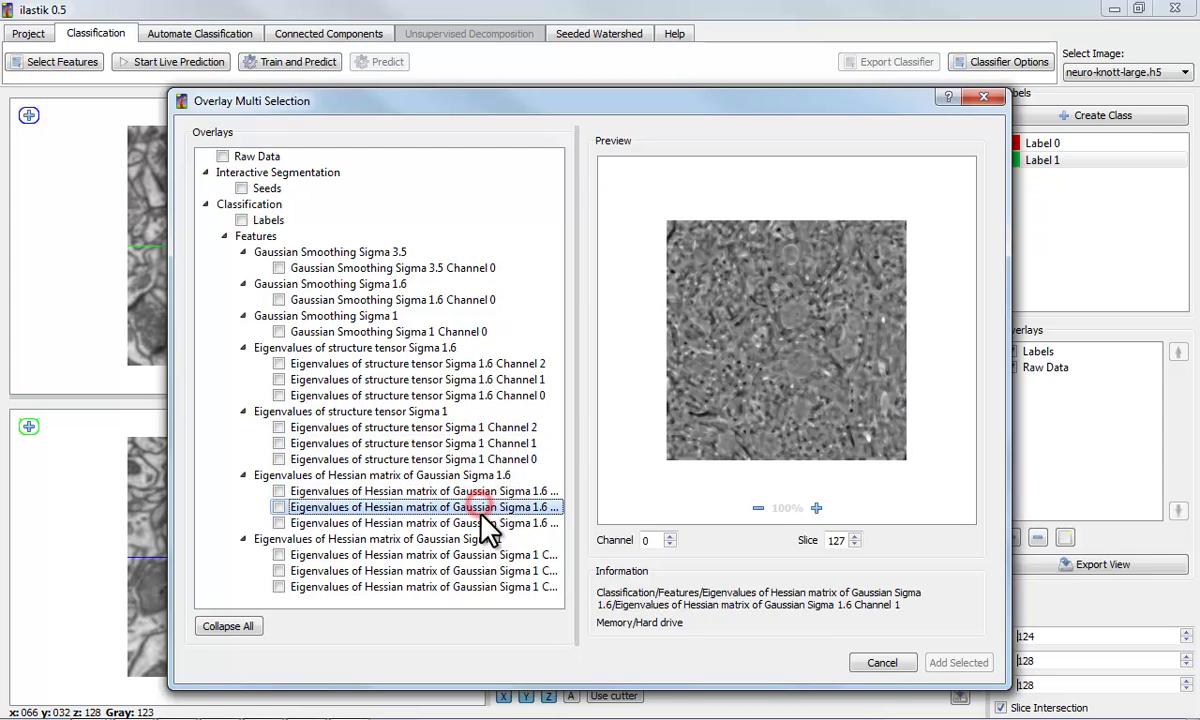
{"action": "left_click", "coordinate": [481, 522]}
{"action": "left_click", "coordinate": [493, 555]}
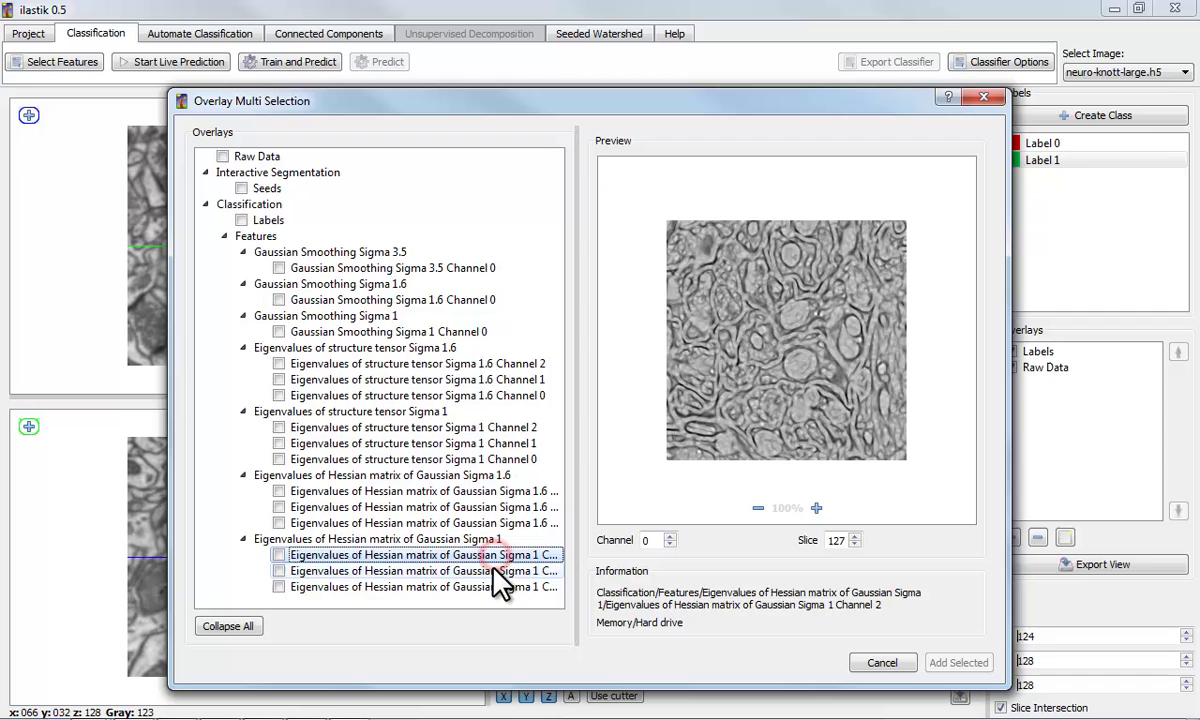
{"action": "left_click", "coordinate": [492, 570]}
{"action": "left_click", "coordinate": [440, 586]}
{"action": "left_click", "coordinate": [895, 664]}
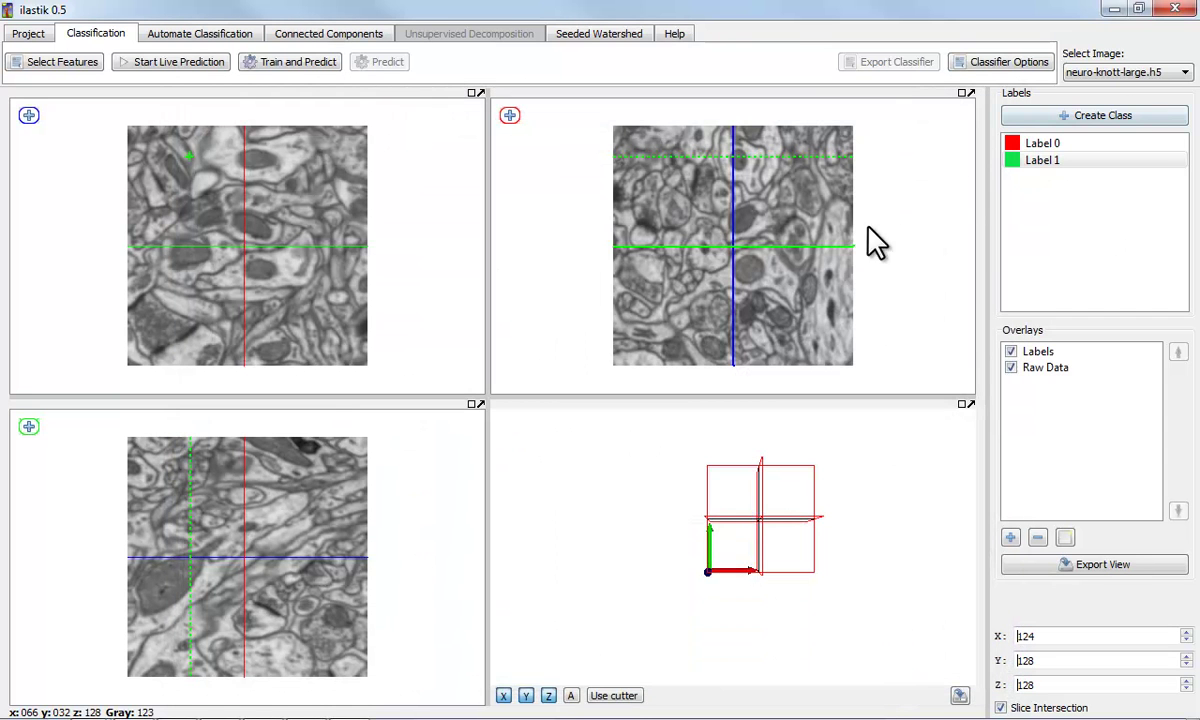
Paint red Label 0 membrane strokes with a larger brush, then start live prediction
{"action": "scroll", "coordinate": [800, 265], "scroll_direction": "up", "scroll_amount": 5}
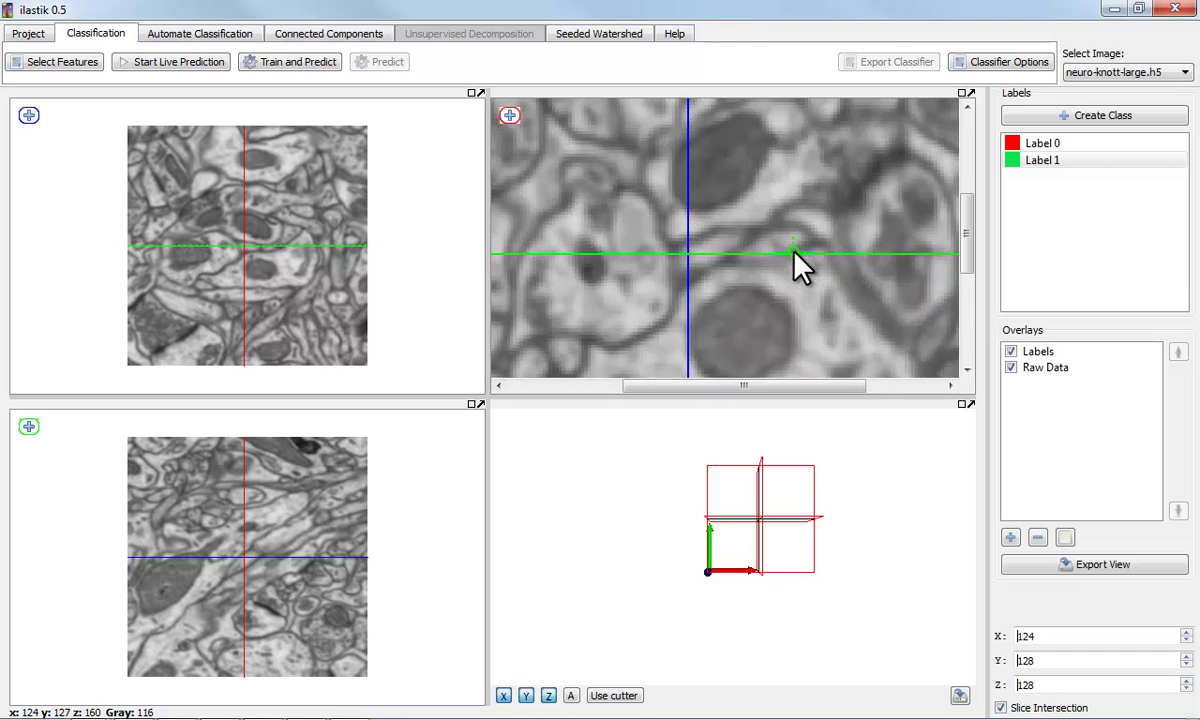
{"action": "left_click", "coordinate": [1040, 143]}
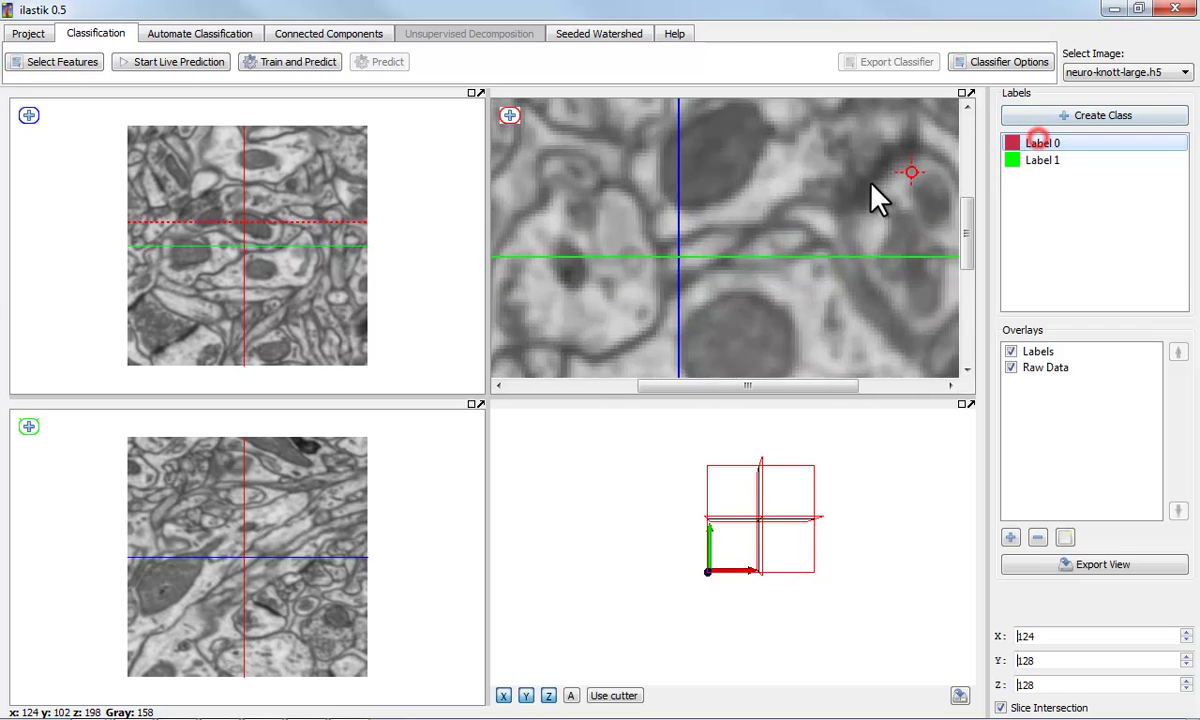
{"action": "right_click", "coordinate": [721, 236]}
{"action": "left_click", "coordinate": [780, 402]}
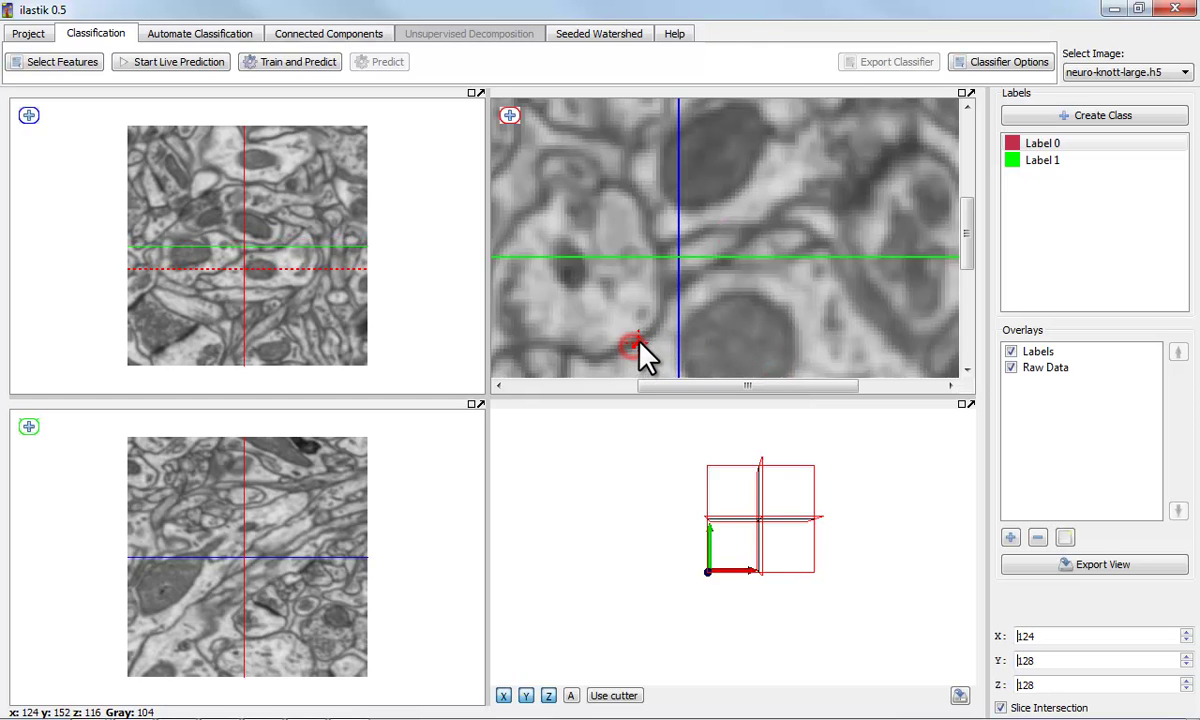
{"action": "mouse_move", "coordinate": [641, 343]}
{"action": "left_mouse_down"}
{"action": "mouse_move", "coordinate": [667, 336]}
{"action": "mouse_move", "coordinate": [660, 320]}
{"action": "mouse_move", "coordinate": [605, 321]}
{"action": "left_mouse_up"}
{"action": "scroll", "coordinate": [669, 330], "scroll_direction": "up", "scroll_amount": 1}
{"action": "left_click", "coordinate": [1018, 163]}
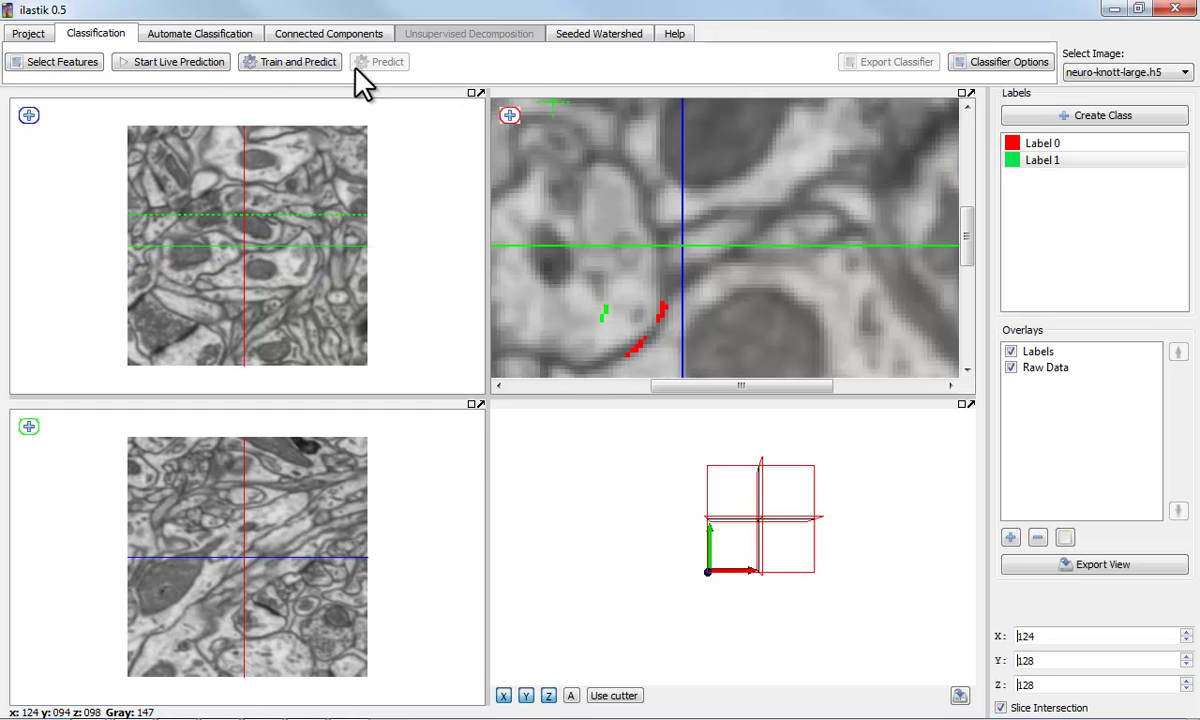
{"action": "left_click", "coordinate": [176, 61]}
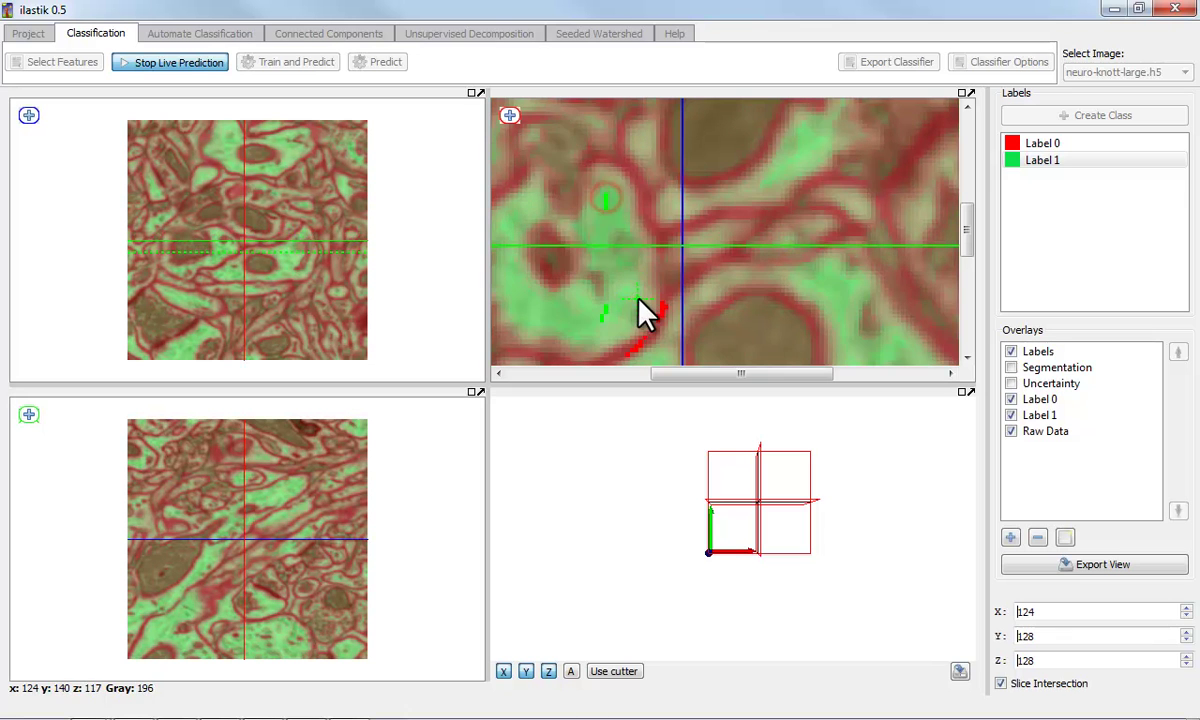
Paint two green Label 1 strokes inside cells on another slice
{"action": "scroll", "coordinate": [758, 205], "scroll_direction": "up", "scroll_amount": 1}
{"action": "left_click_drag", "start_coordinate": [737, 193], "coordinate": [722, 199]}
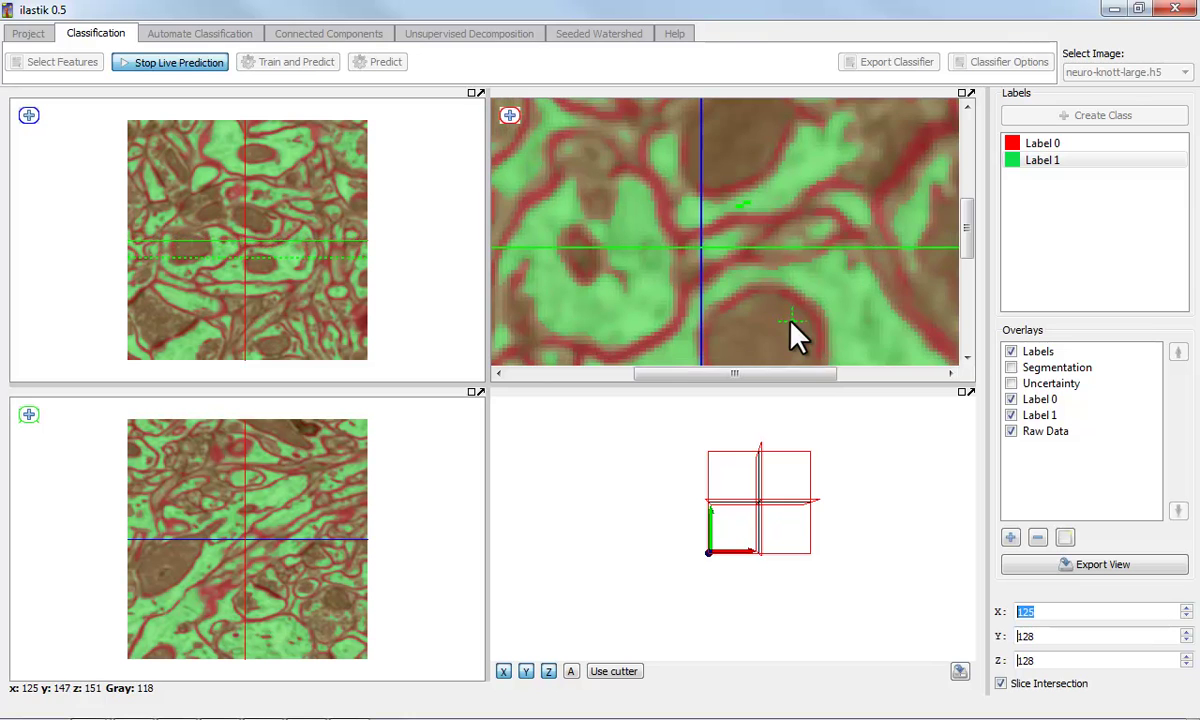
{"action": "left_click_drag", "start_coordinate": [784, 321], "coordinate": [777, 331]}
{"action": "scroll", "coordinate": [873, 330], "scroll_direction": "down", "scroll_amount": 1}
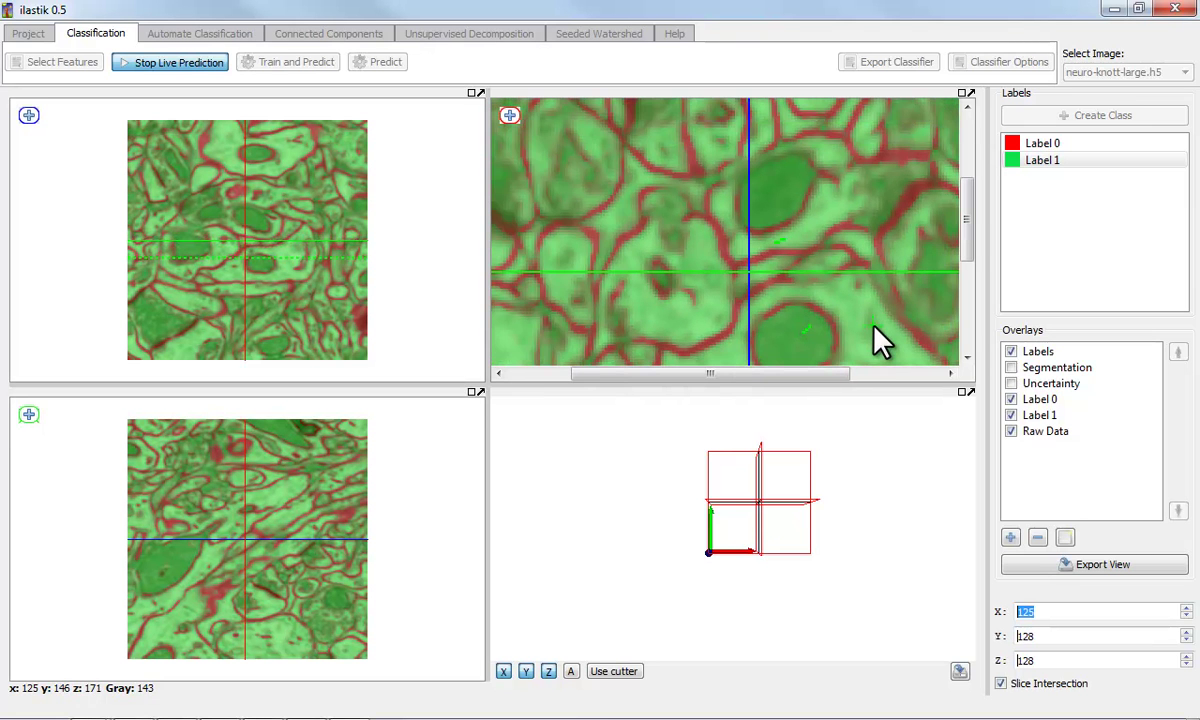
{"action": "scroll", "coordinate": [742, 321], "scroll_direction": "up", "scroll_amount": 2}
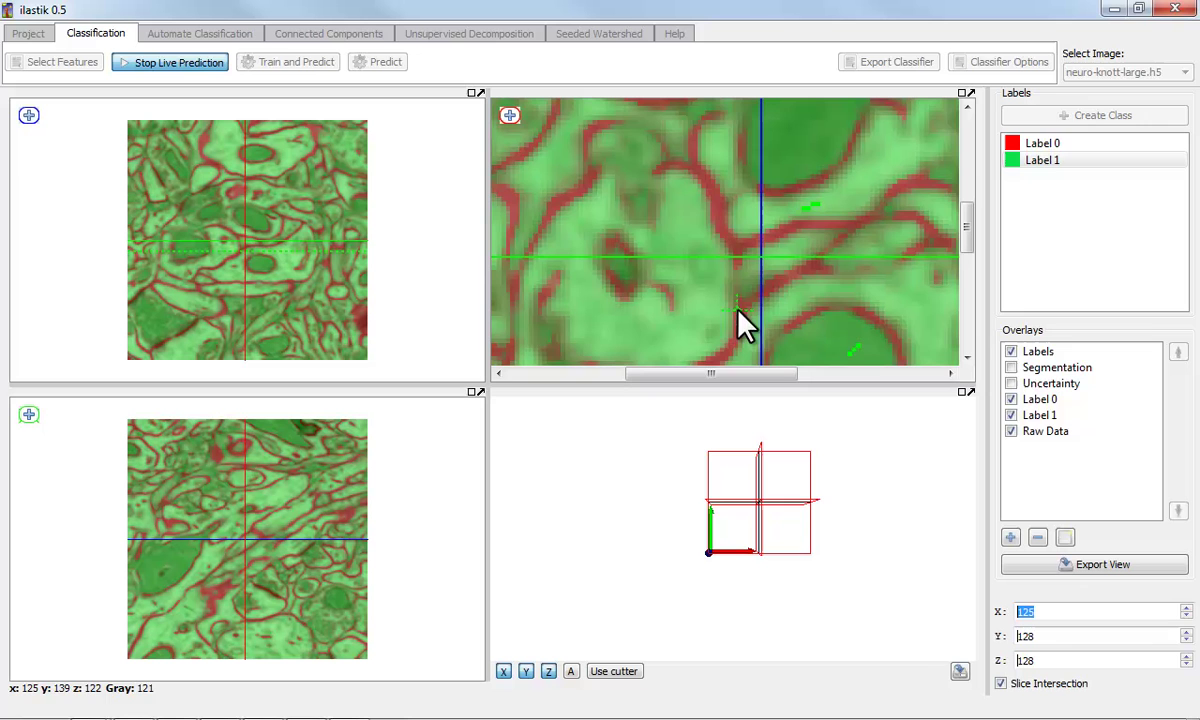
Add two Label 0 membrane marks and more Label 1 interior marks, then zoom out
{"action": "left_click", "coordinate": [1040, 143]}
{"action": "scroll", "coordinate": [745, 280], "scroll_direction": "up", "scroll_amount": 1}
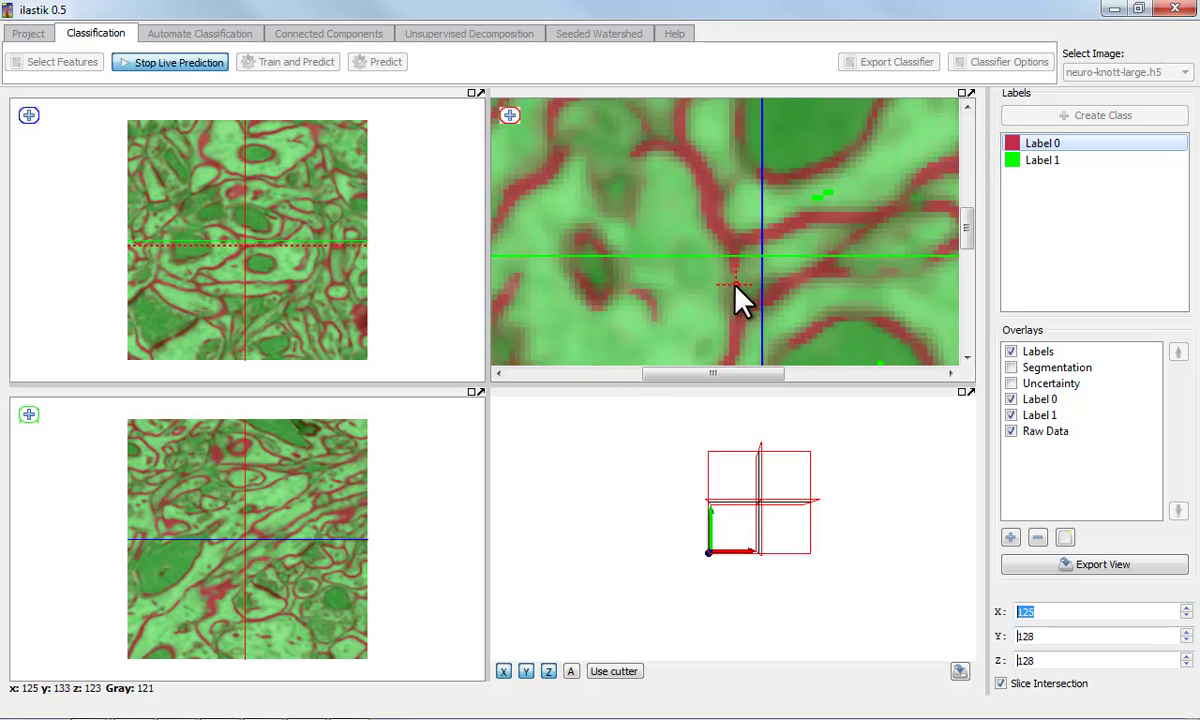
{"action": "left_click", "coordinate": [732, 294]}
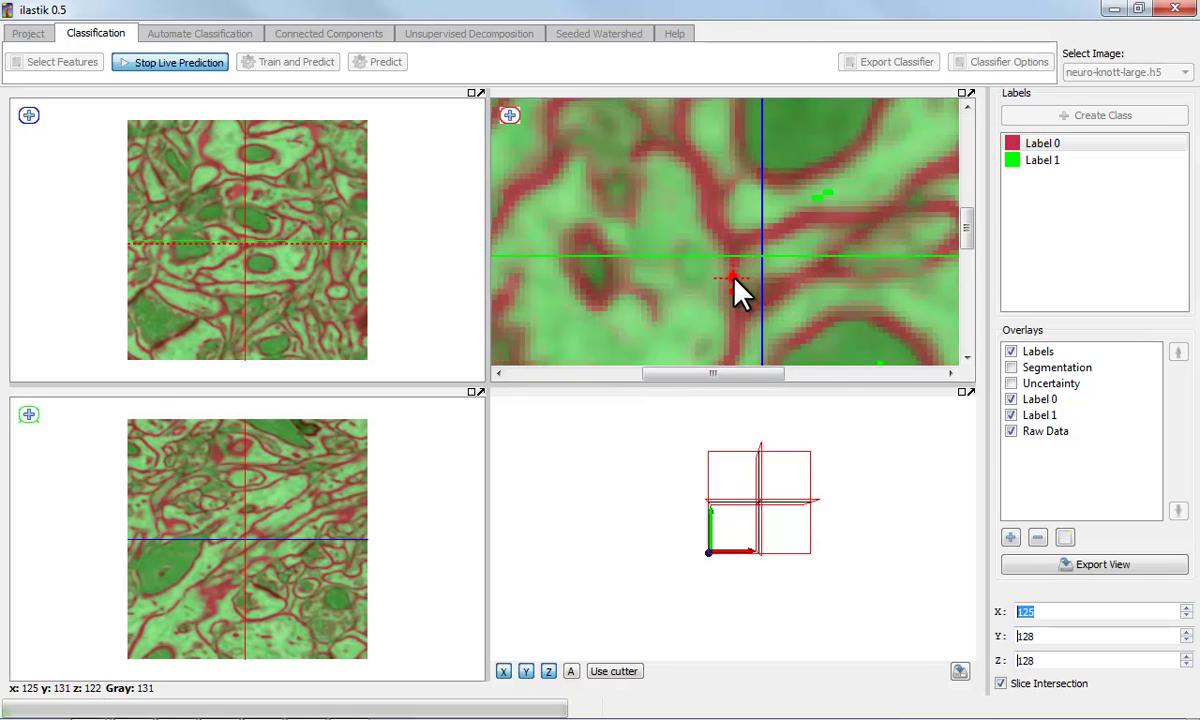
{"action": "left_click", "coordinate": [735, 276]}
{"action": "left_click", "coordinate": [1040, 160]}
{"action": "left_click_drag", "start_coordinate": [822, 211], "coordinate": [822, 231]}
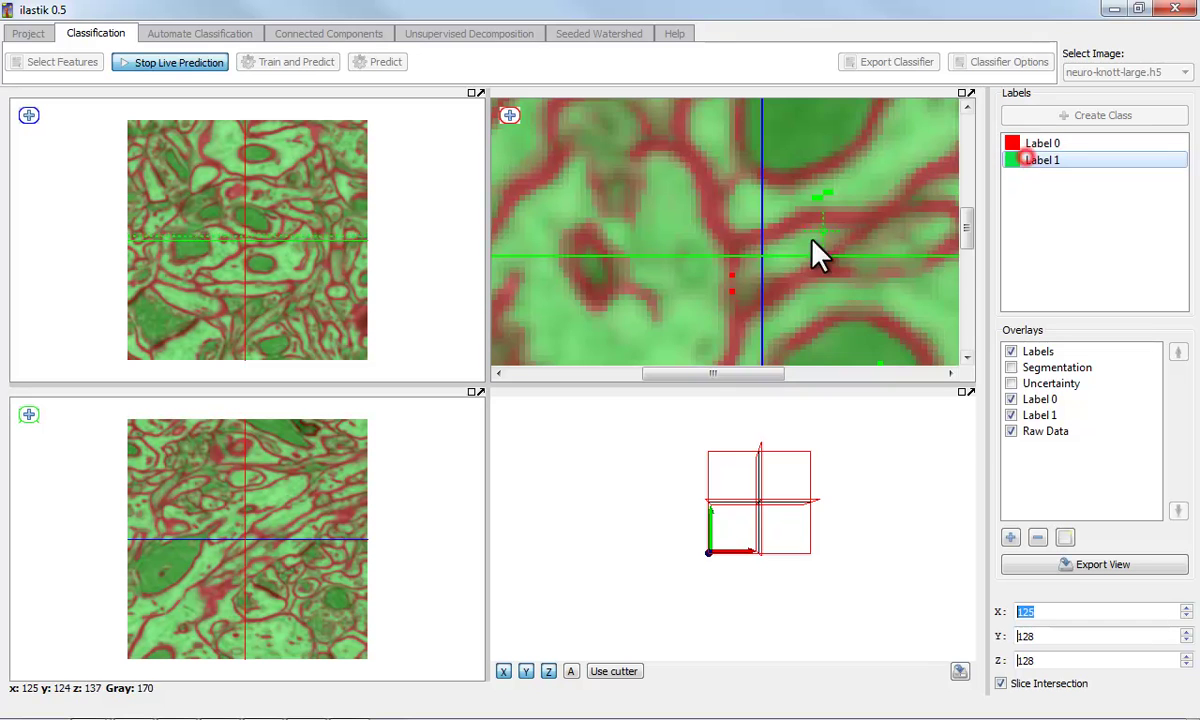
{"action": "left_click", "coordinate": [747, 280]}
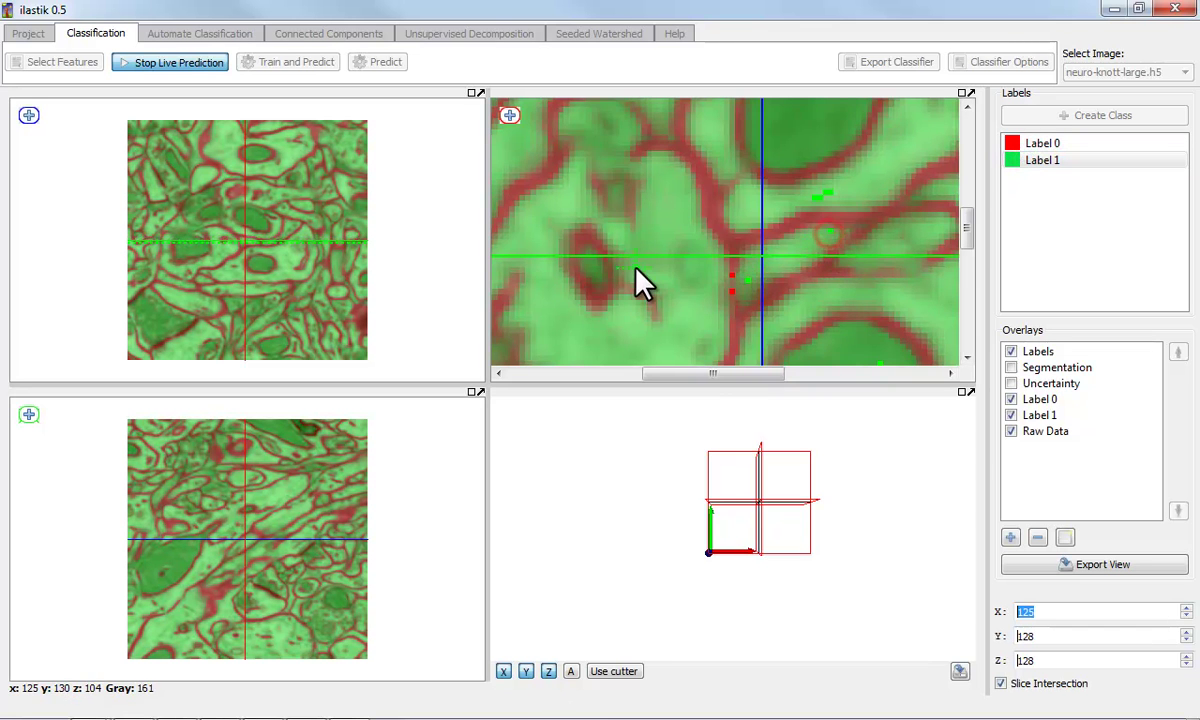
{"action": "scroll", "coordinate": [643, 279], "scroll_direction": "down", "scroll_amount": 1}
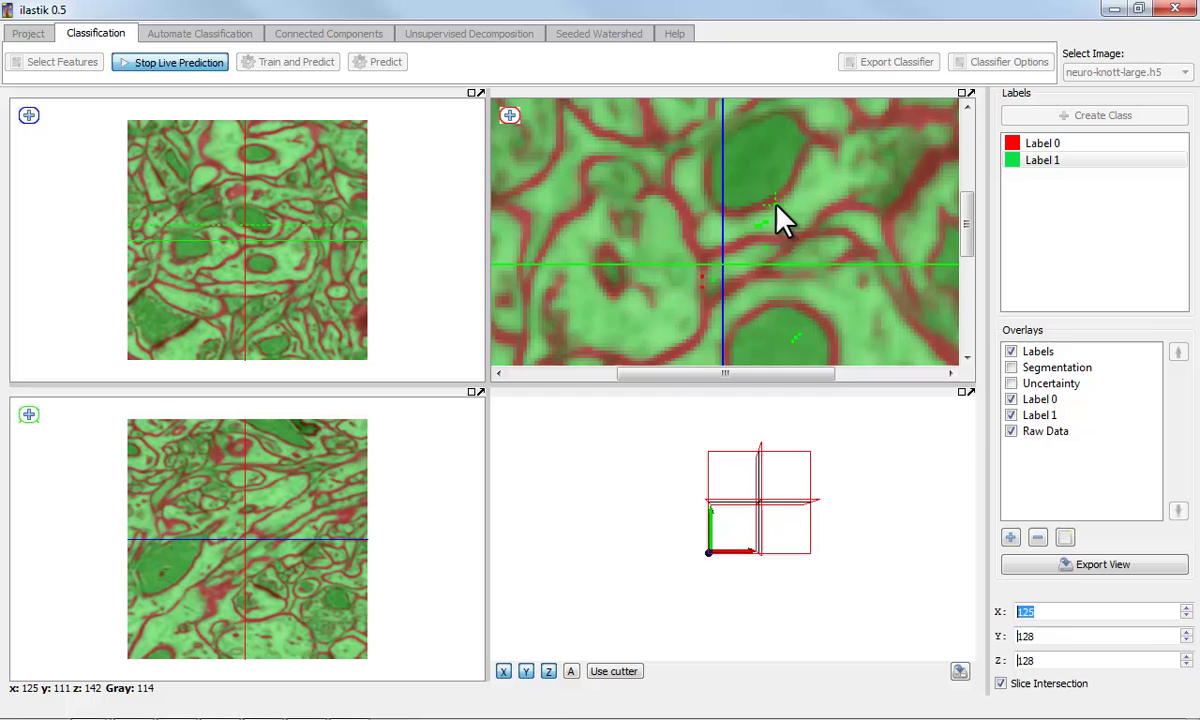
{"action": "scroll", "coordinate": [777, 212], "scroll_direction": "down", "scroll_amount": 5}
{"action": "scroll", "coordinate": [777, 212], "scroll_direction": "down", "scroll_amount": 3}
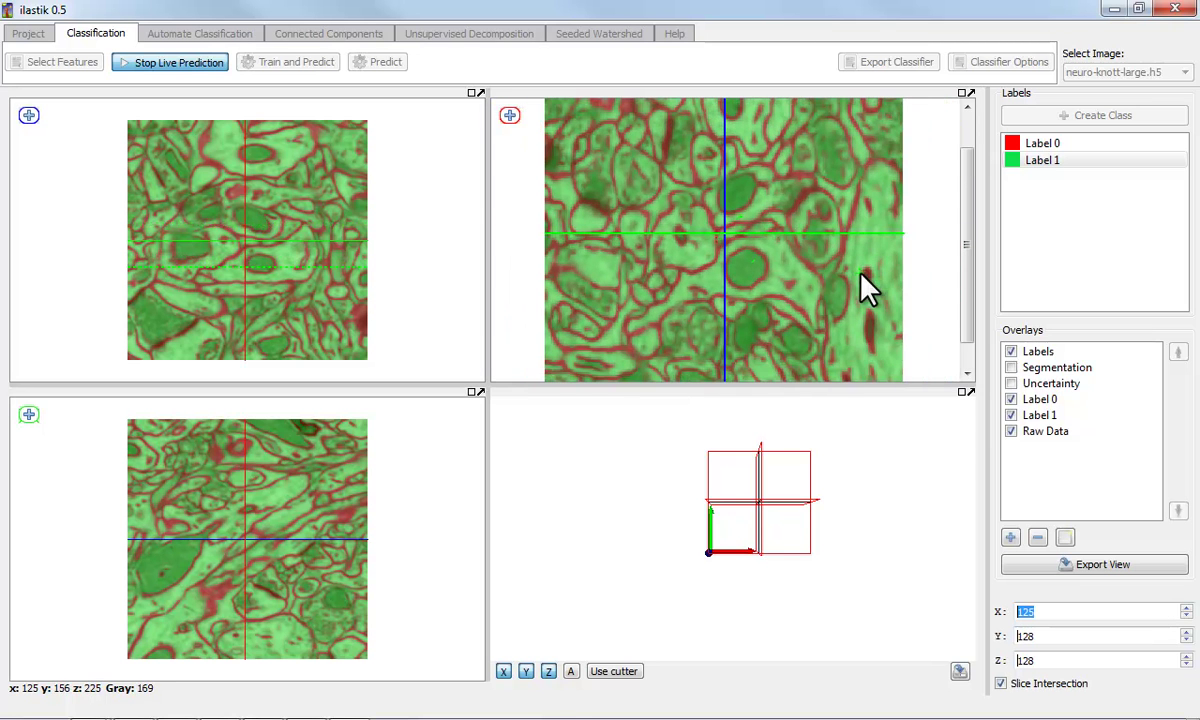
{"action": "scroll", "coordinate": [860, 275], "scroll_direction": "down", "scroll_amount": 2}
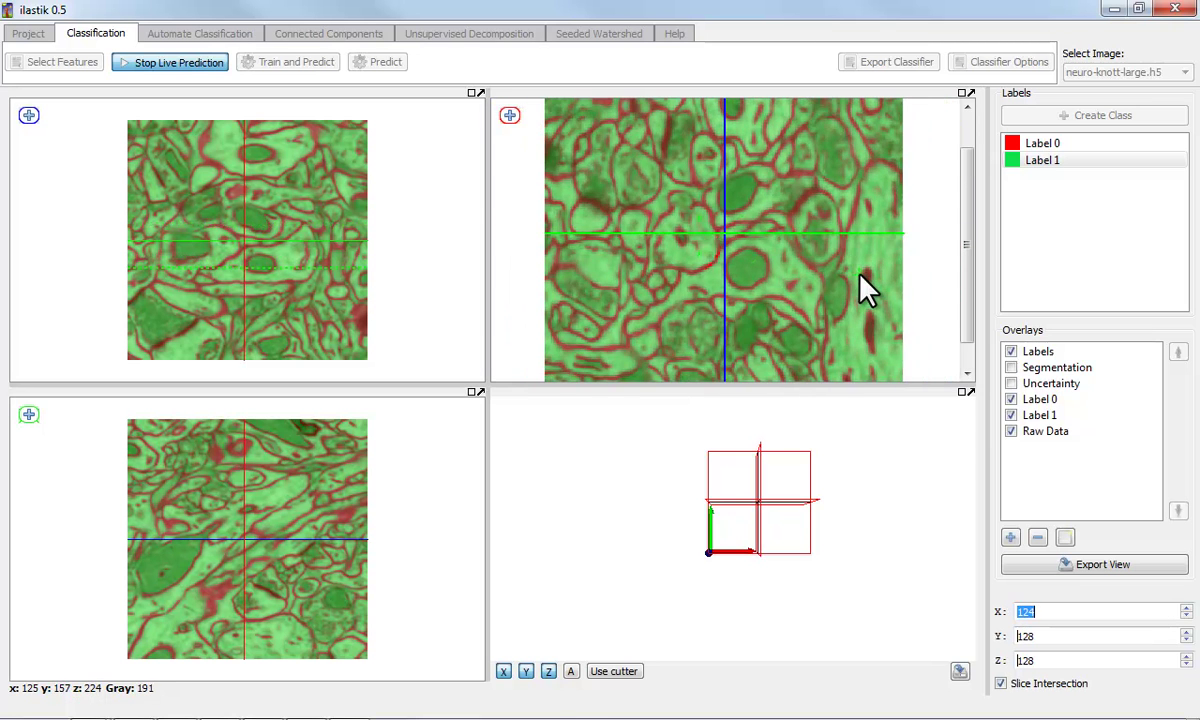
{"action": "left_click", "coordinate": [1011, 399]}
{"action": "left_click", "coordinate": [1011, 415]}
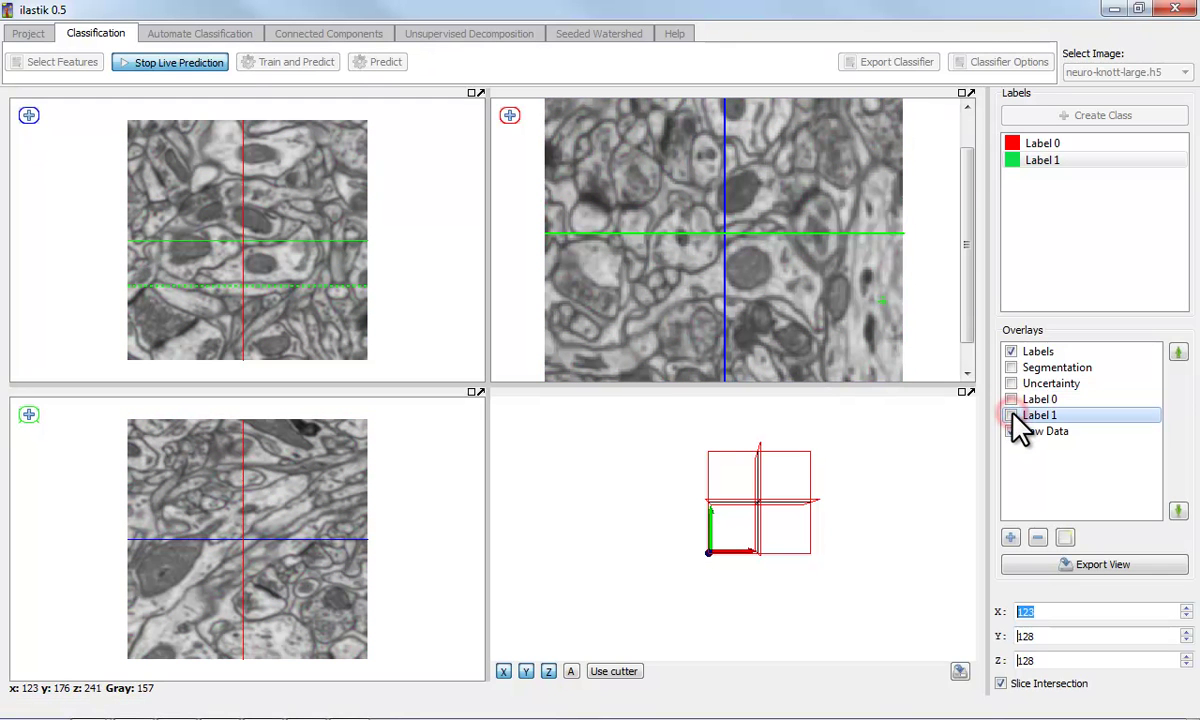
{"action": "left_click", "coordinate": [1011, 415]}
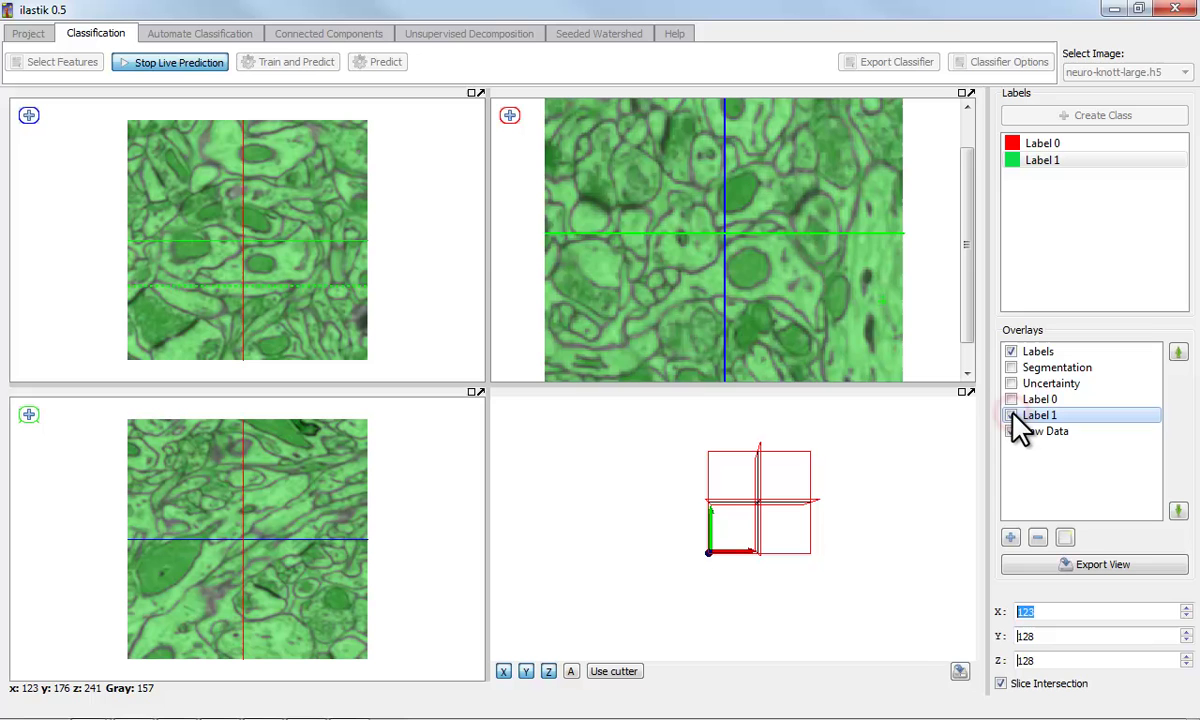
{"action": "left_click", "coordinate": [1011, 399]}
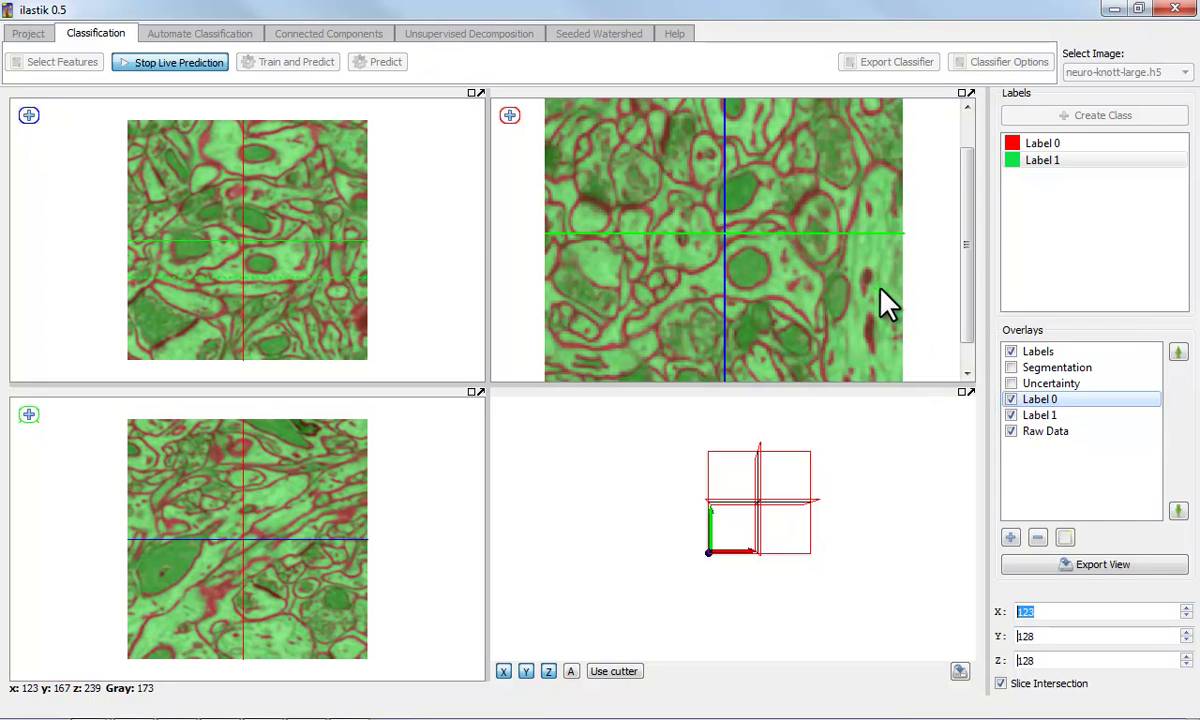
{"action": "scroll", "coordinate": [881, 293], "scroll_direction": "up", "scroll_amount": 2}
{"action": "scroll", "coordinate": [881, 293], "scroll_direction": "up", "scroll_amount": 1}
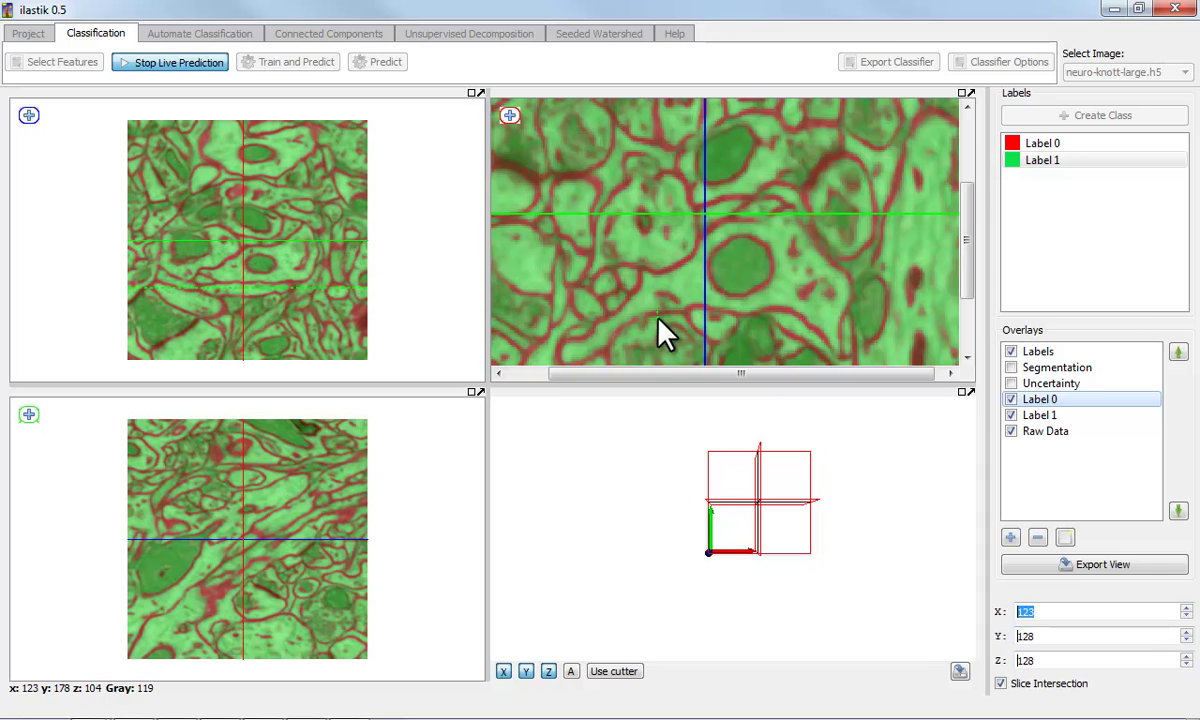
{"action": "left_click", "coordinate": [1010, 400]}
{"action": "left_click", "coordinate": [1010, 415]}
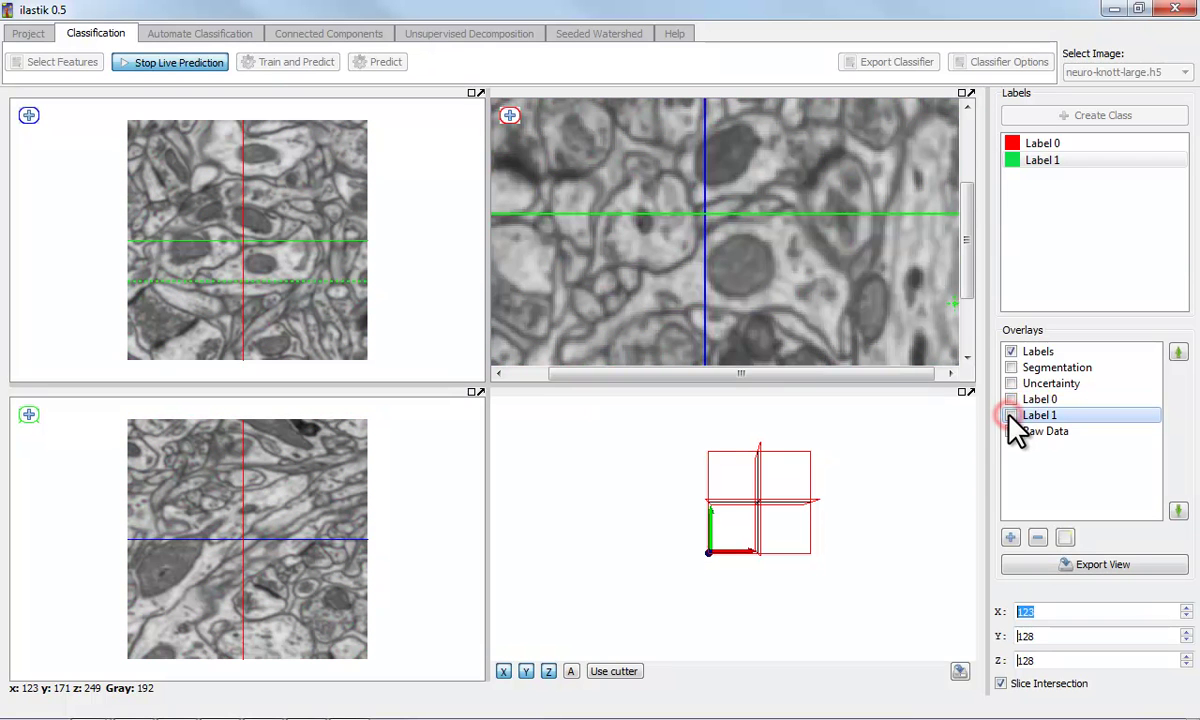
{"action": "left_click", "coordinate": [1010, 415]}
{"action": "left_click", "coordinate": [1010, 399]}
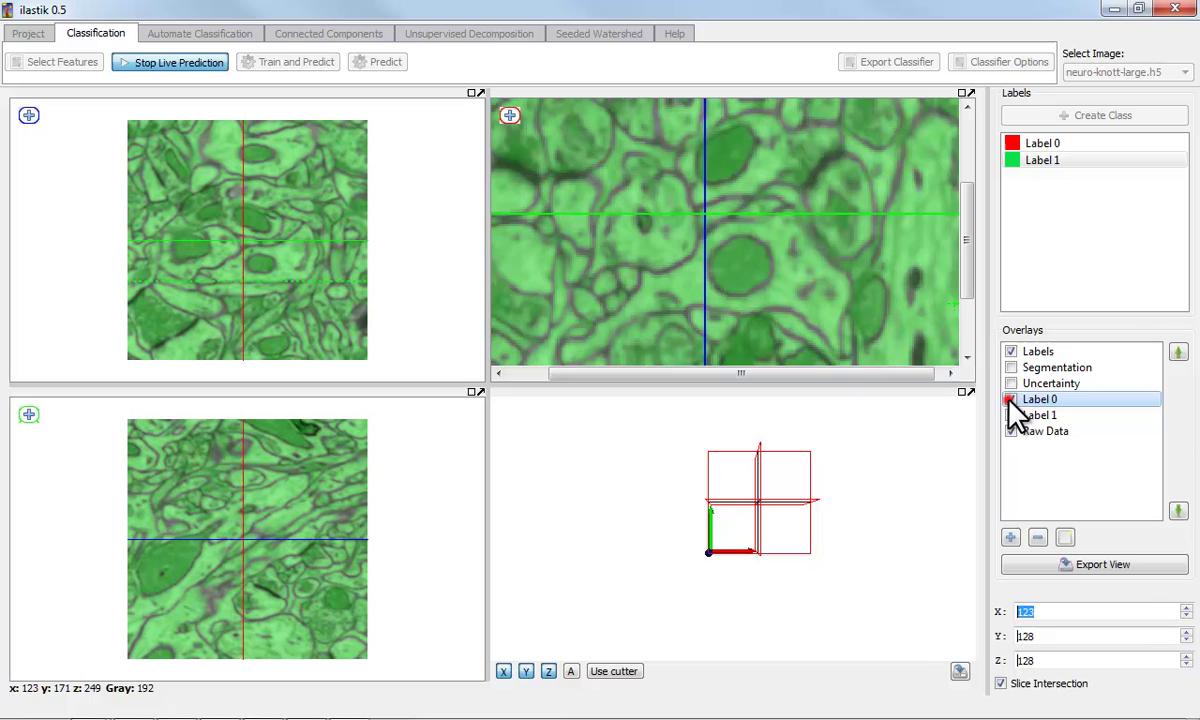
{"action": "scroll", "coordinate": [655, 355], "scroll_direction": "up", "scroll_amount": 3}
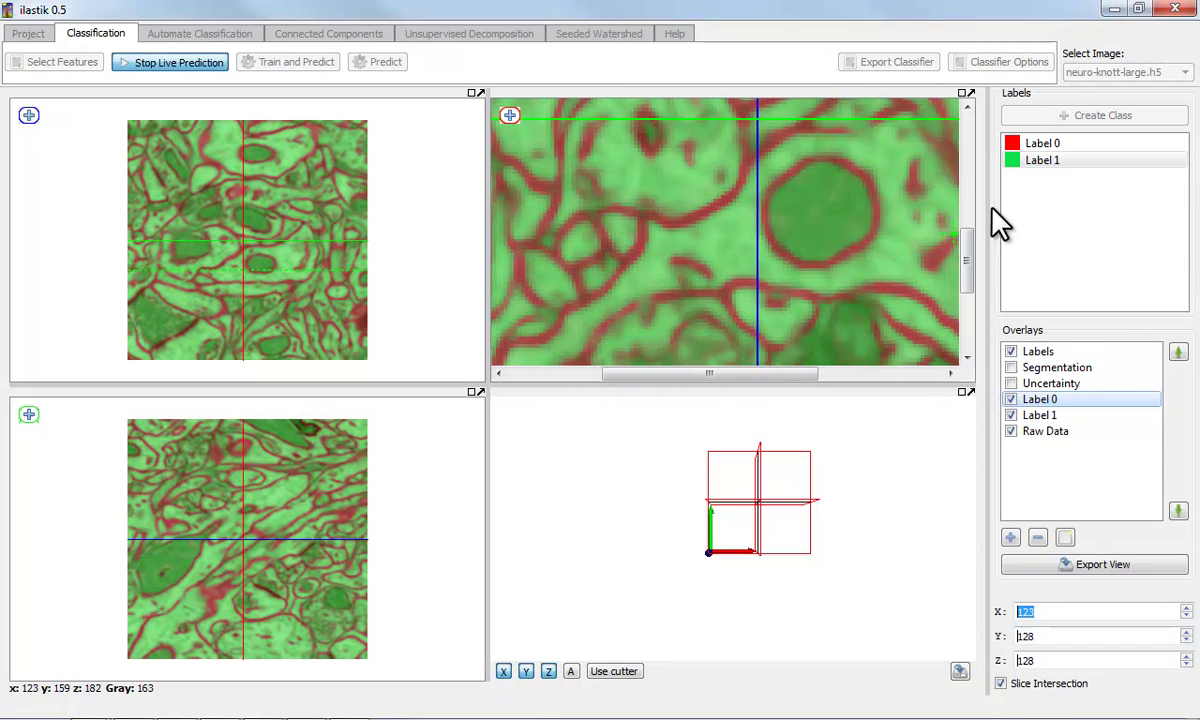
Mark one membrane spot with Label 0 and step the top-left view to Z slice 115
{"action": "left_click", "coordinate": [1012, 145]}
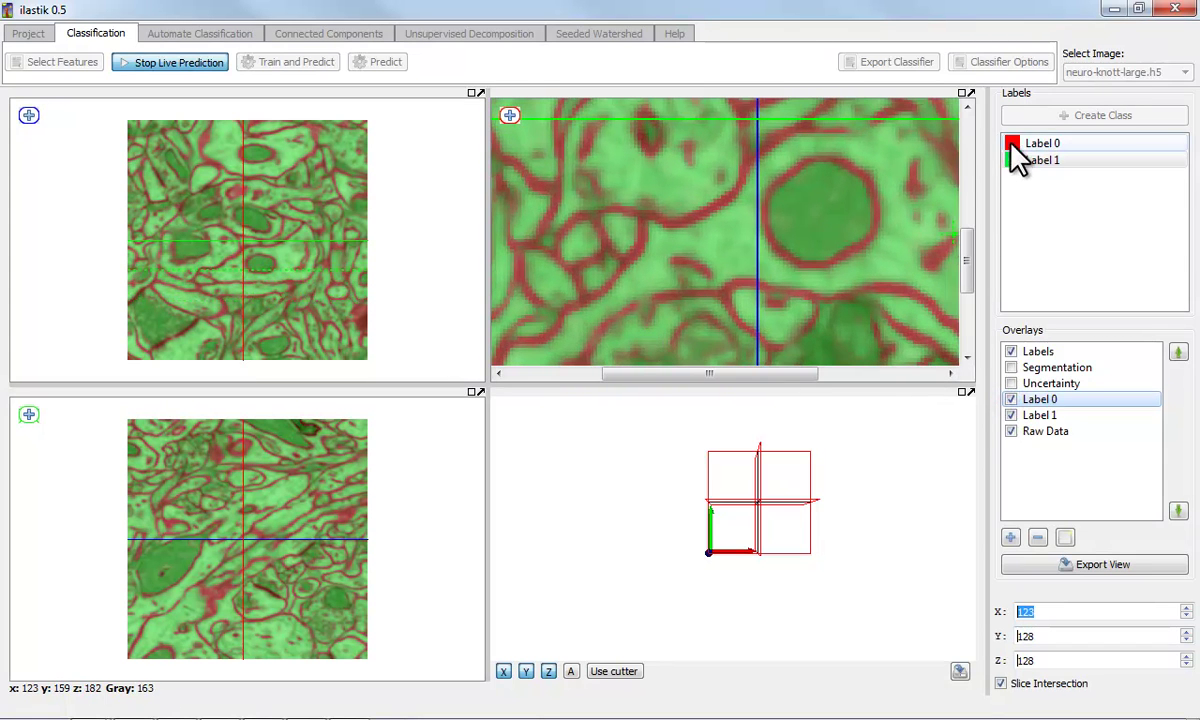
{"action": "left_click", "coordinate": [646, 305]}
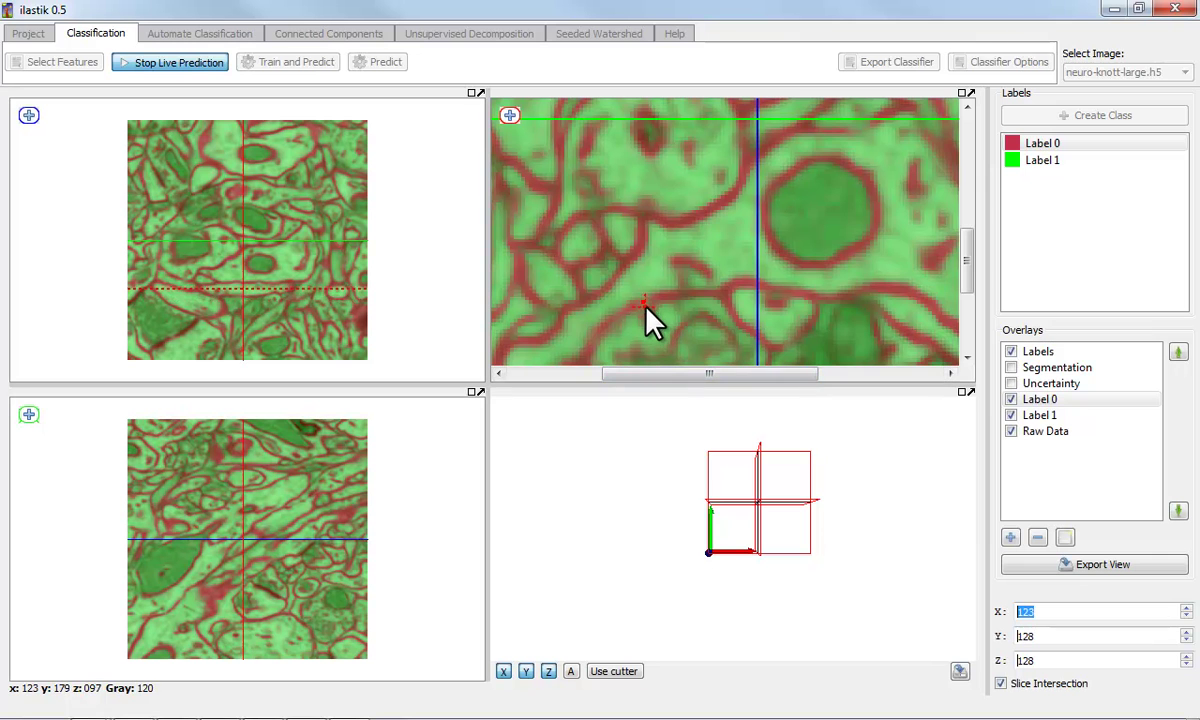
{"action": "scroll", "coordinate": [673, 318], "scroll_direction": "down", "scroll_amount": 3}
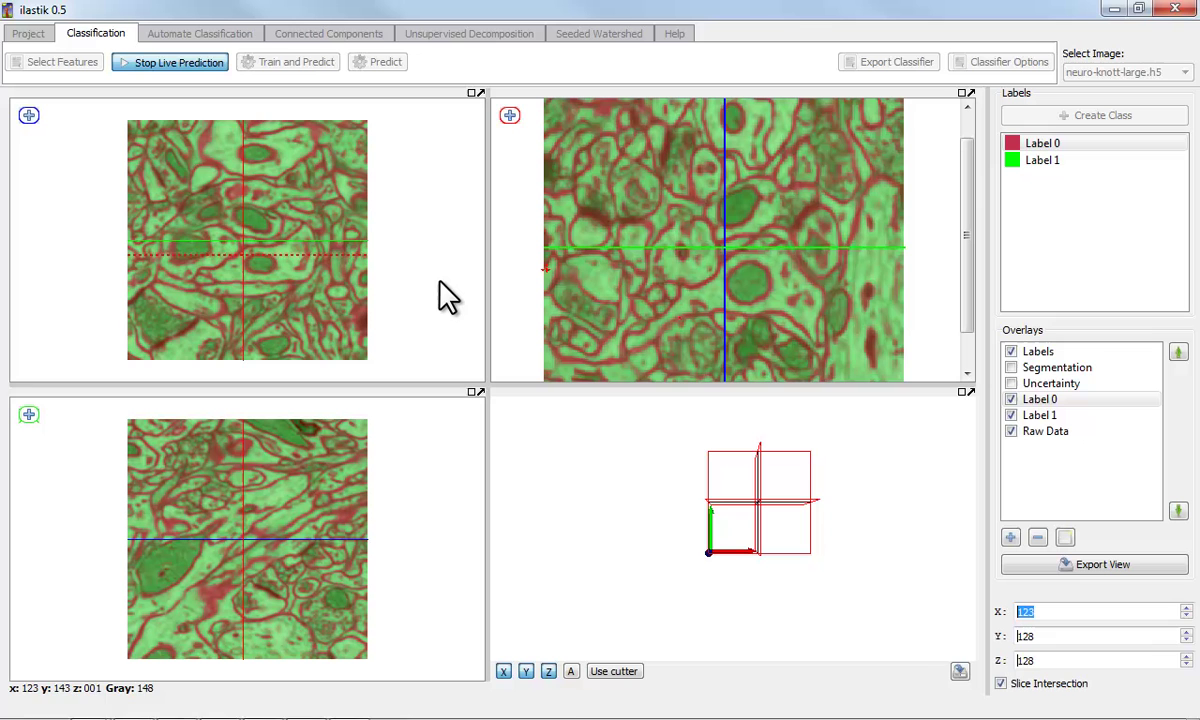
{"action": "scroll", "coordinate": [445, 295], "scroll_direction": "down", "scroll_amount": 3}
{"action": "scroll", "coordinate": [445, 295], "scroll_direction": "down", "scroll_amount": 3}
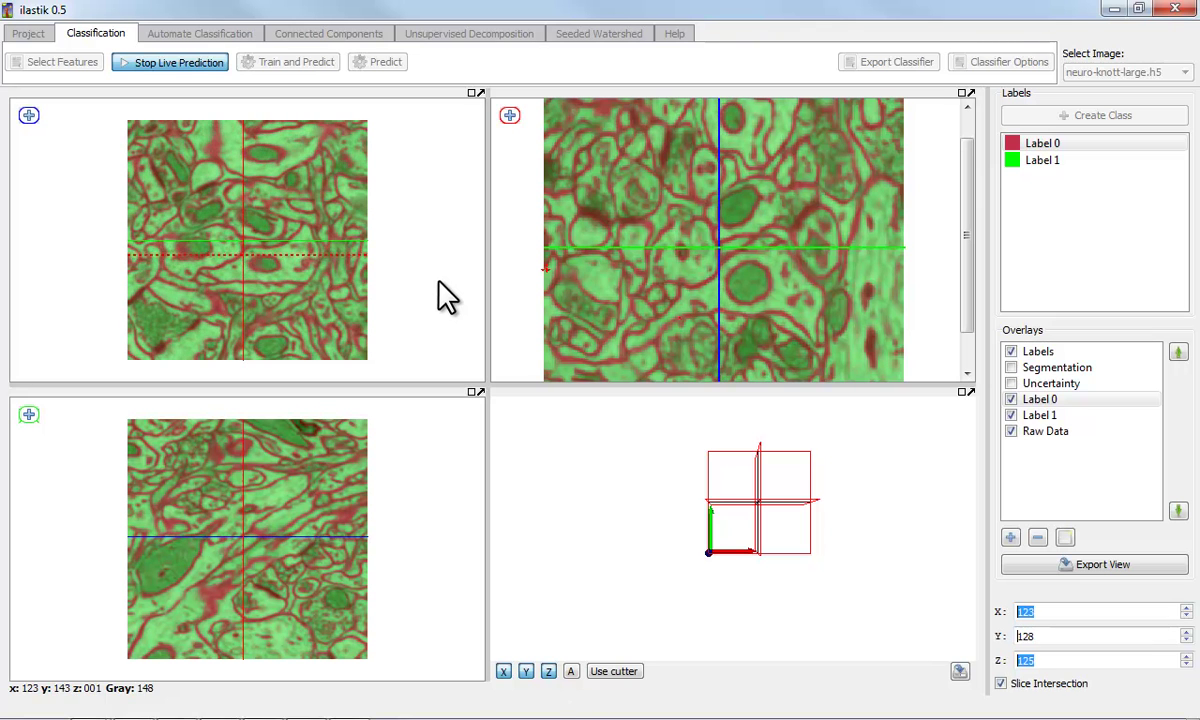
{"action": "scroll", "coordinate": [445, 295], "scroll_direction": "down", "scroll_amount": 3}
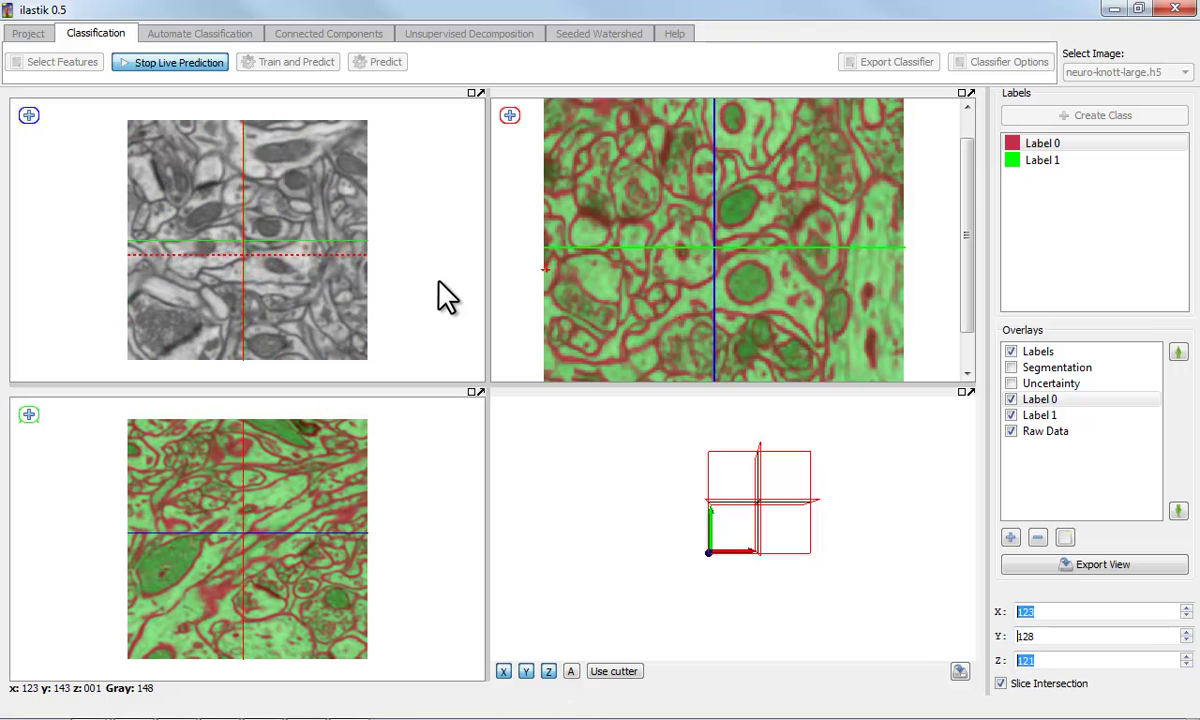
{"action": "scroll", "coordinate": [445, 295], "scroll_direction": "down", "scroll_amount": 2}
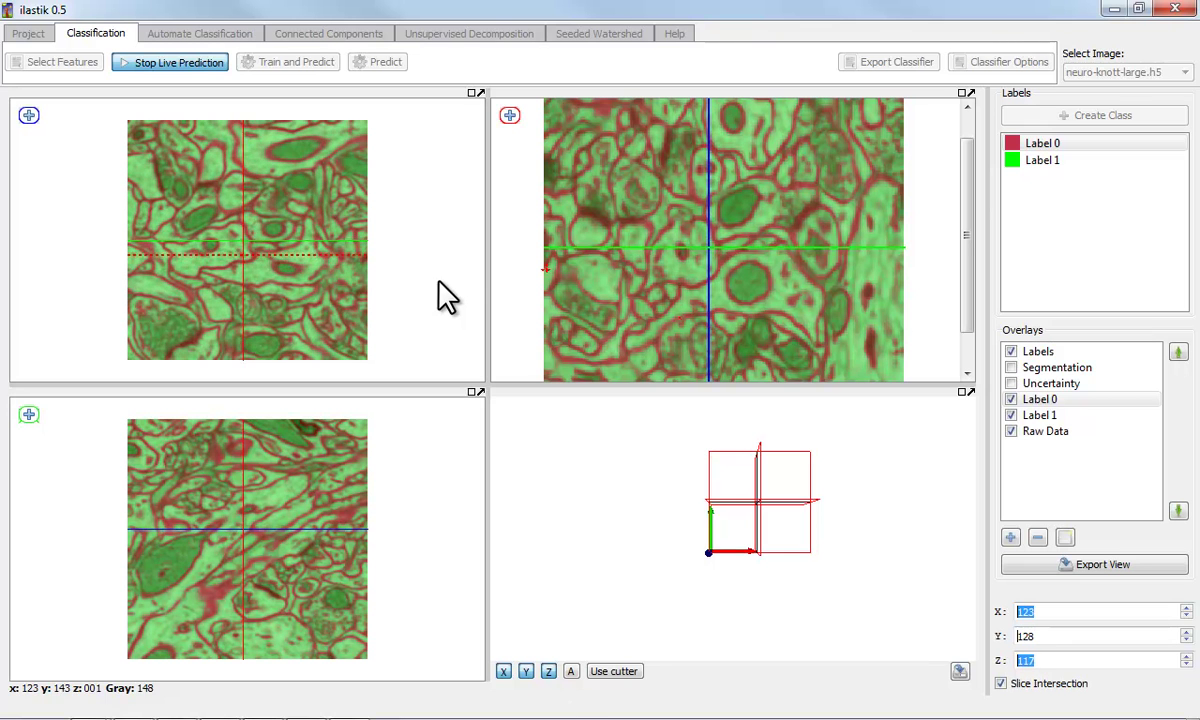
{"action": "scroll", "coordinate": [445, 295], "scroll_direction": "down", "scroll_amount": 2}
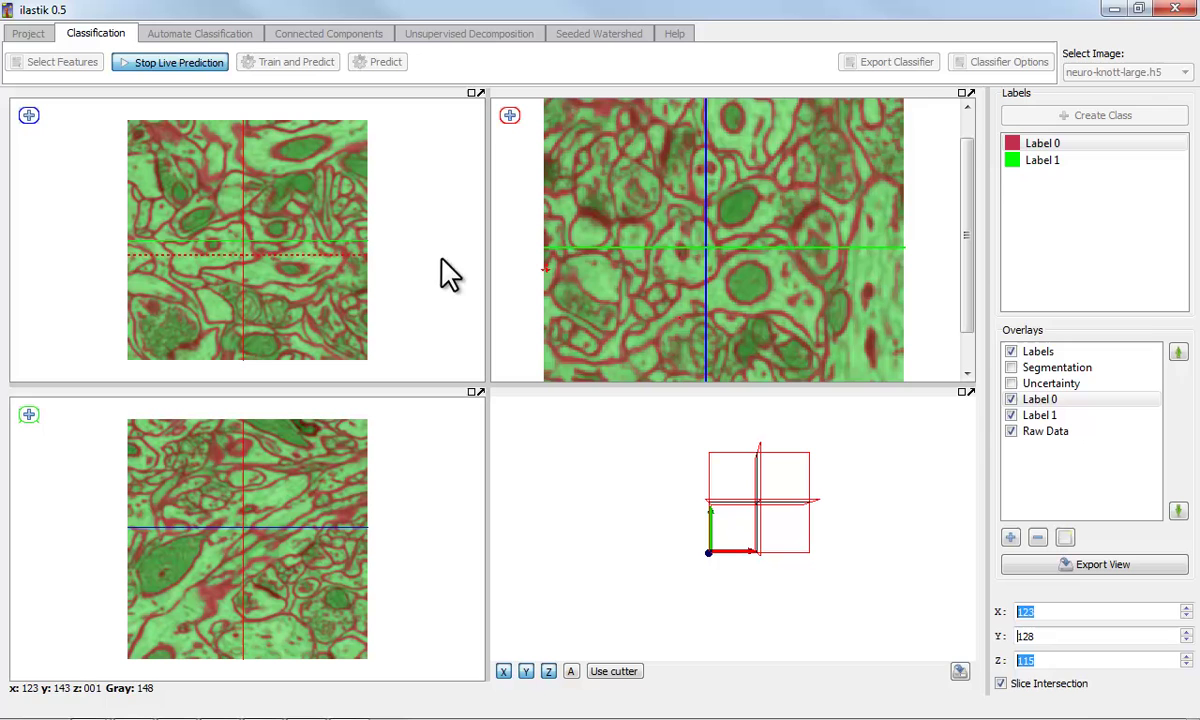
Stop live prediction and step the top-right view to X slice 119
{"action": "left_click", "coordinate": [175, 62]}
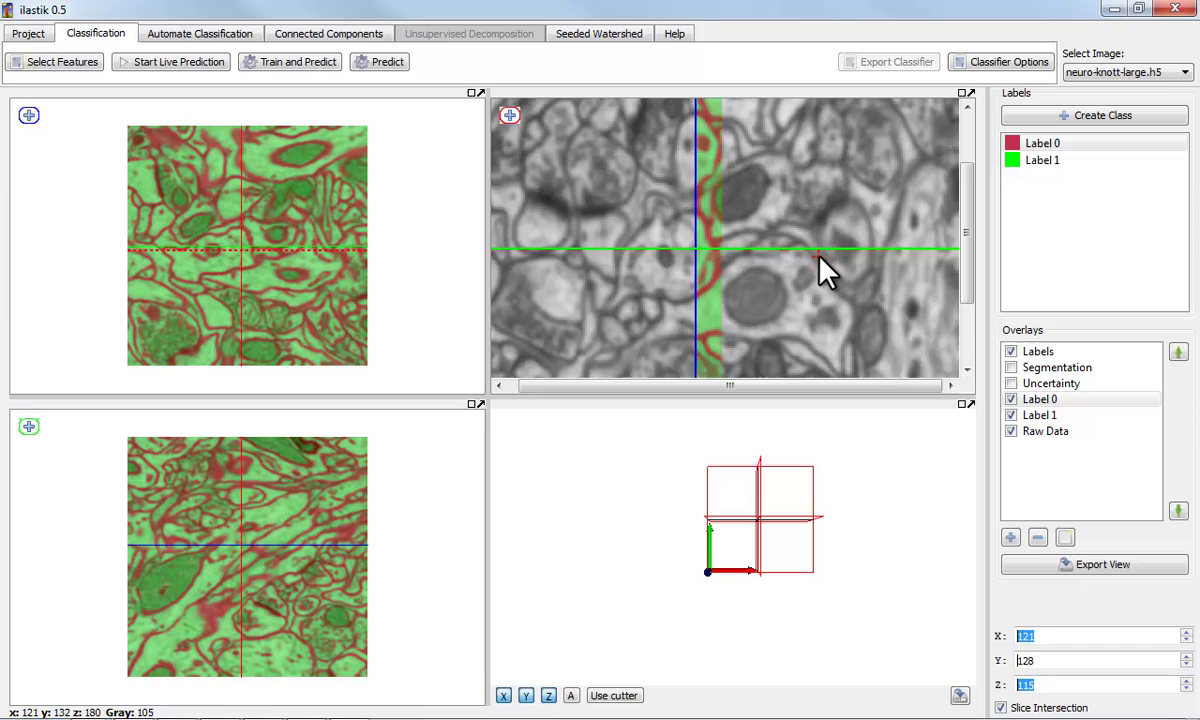
{"action": "scroll", "coordinate": [819, 258], "scroll_direction": "down", "scroll_amount": 3}
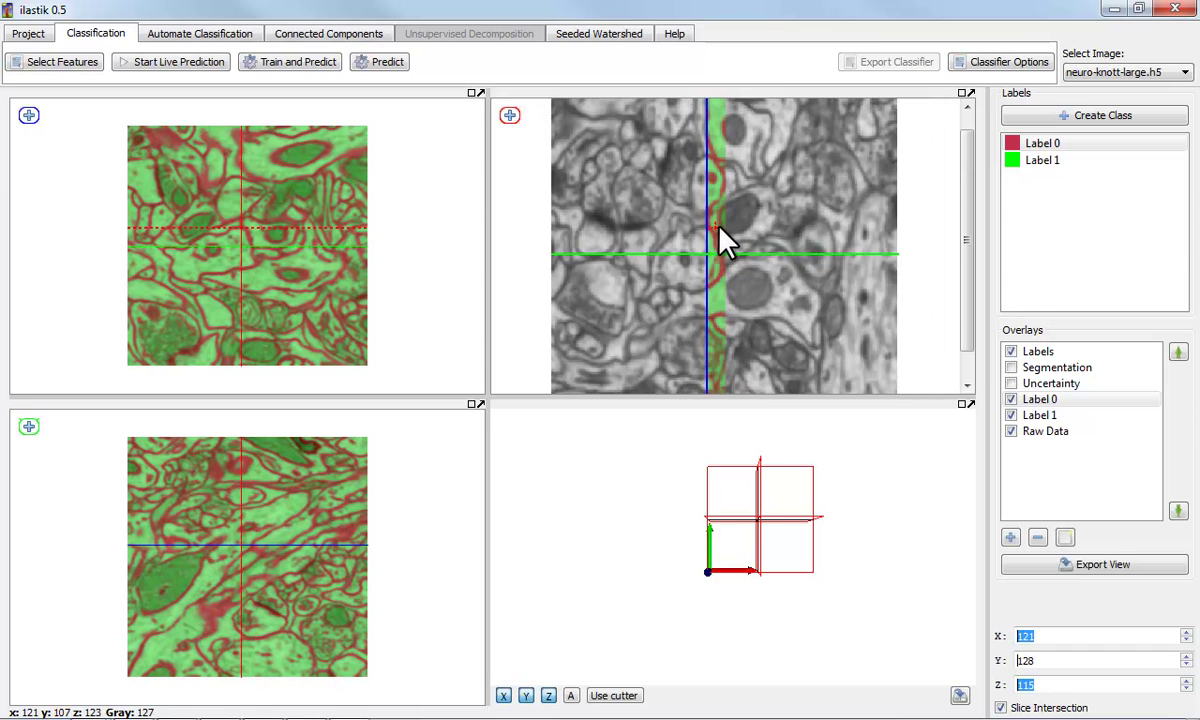
{"action": "scroll", "coordinate": [730, 240], "scroll_direction": "up", "scroll_amount": 1}
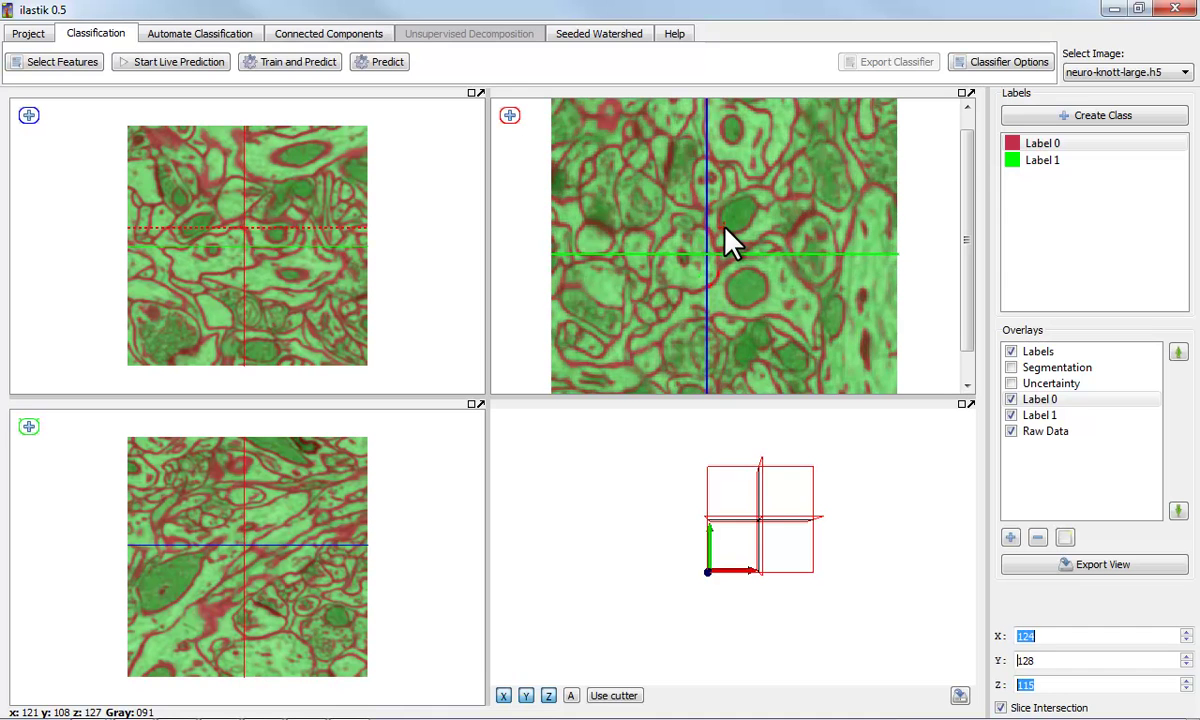
{"action": "scroll", "coordinate": [730, 240], "scroll_direction": "down", "scroll_amount": 3}
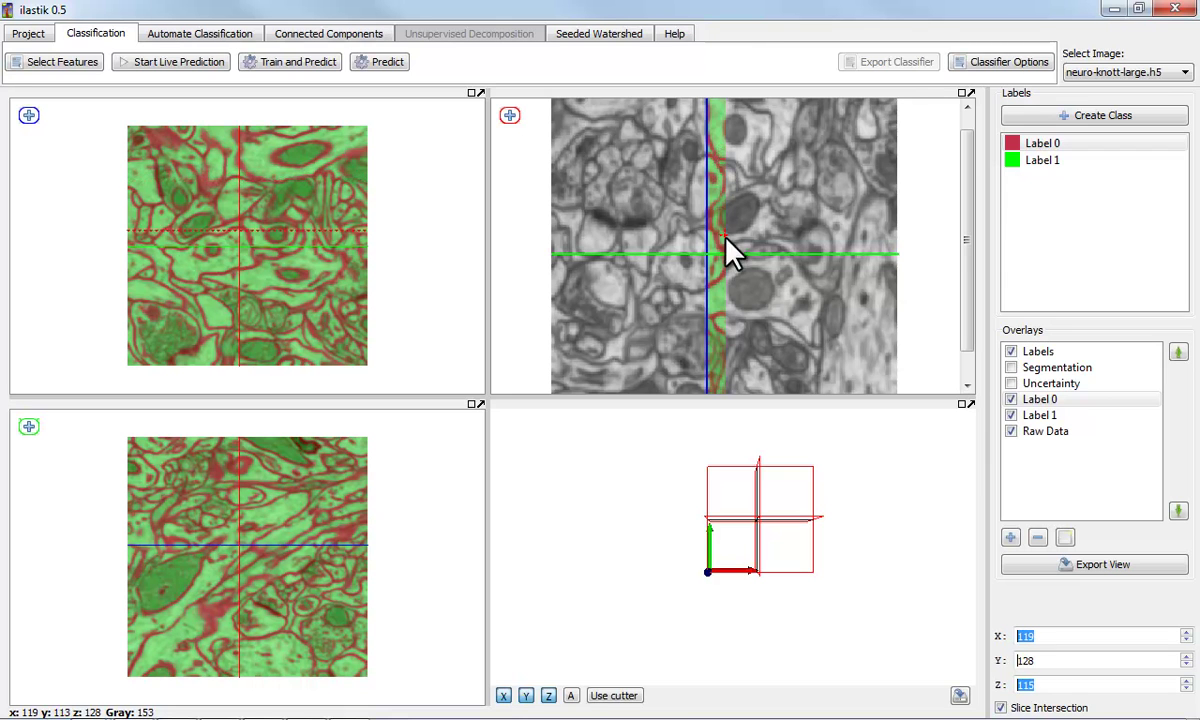
Run Train and Predict to classify membrane versus rest across the entire neuro-knott-large volume
{"action": "left_click", "coordinate": [287, 62]}
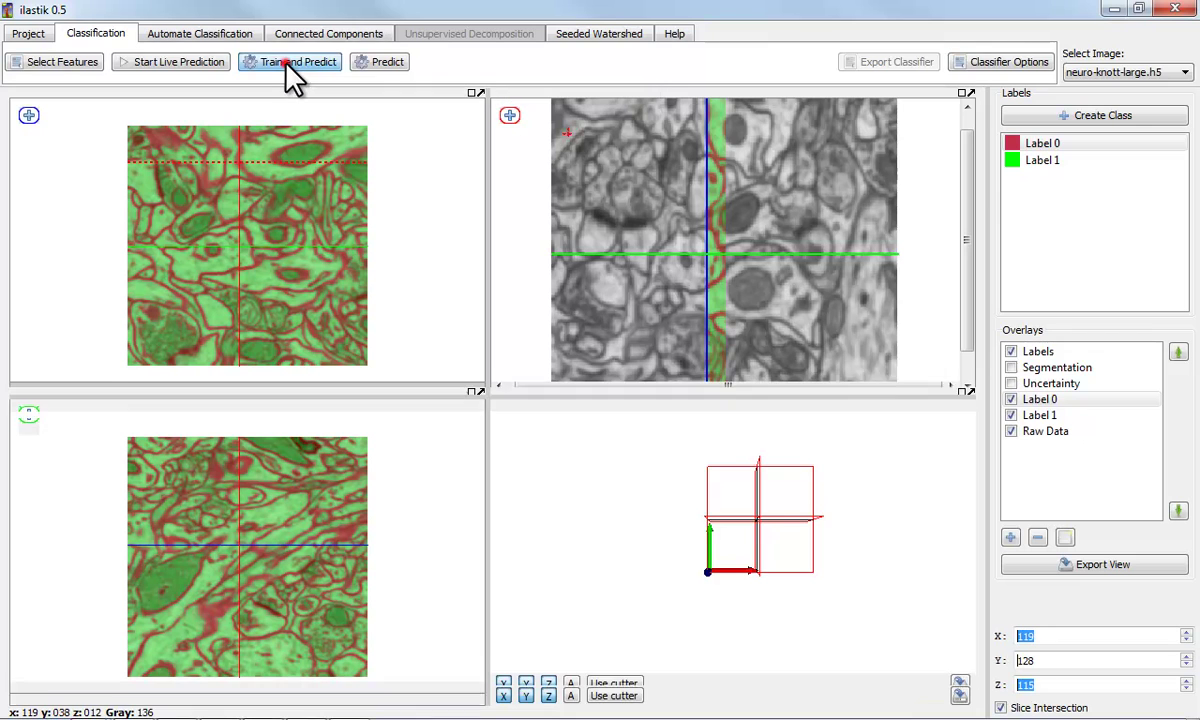